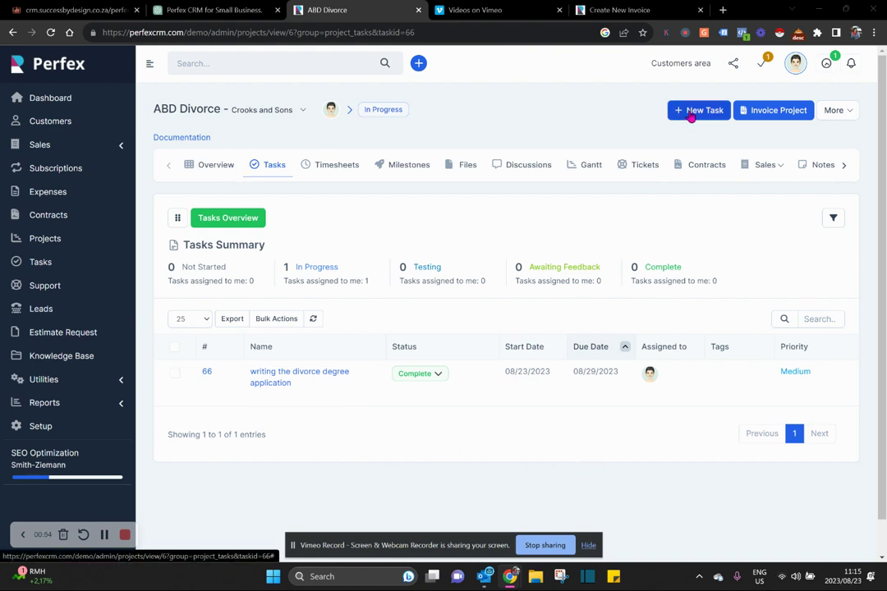
# Start a new project task with the subject 'Testing task timesheet billing'.
pyautogui.click(691, 115)
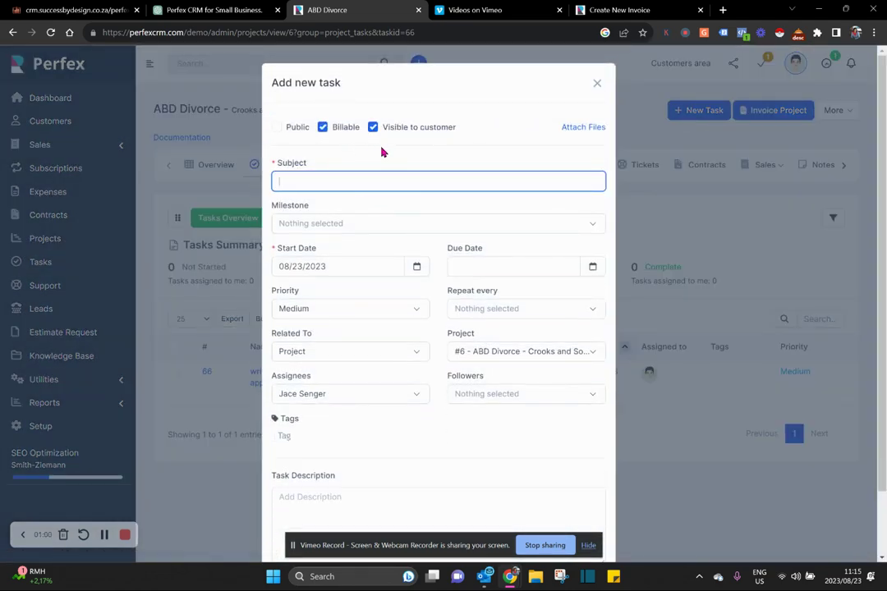
pyautogui.click(358, 182)
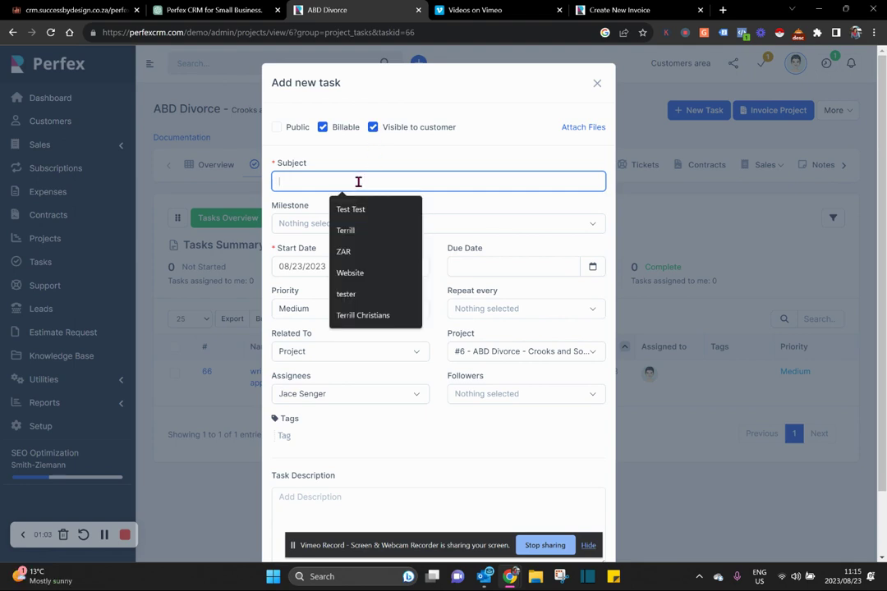
pyautogui.click(353, 209)
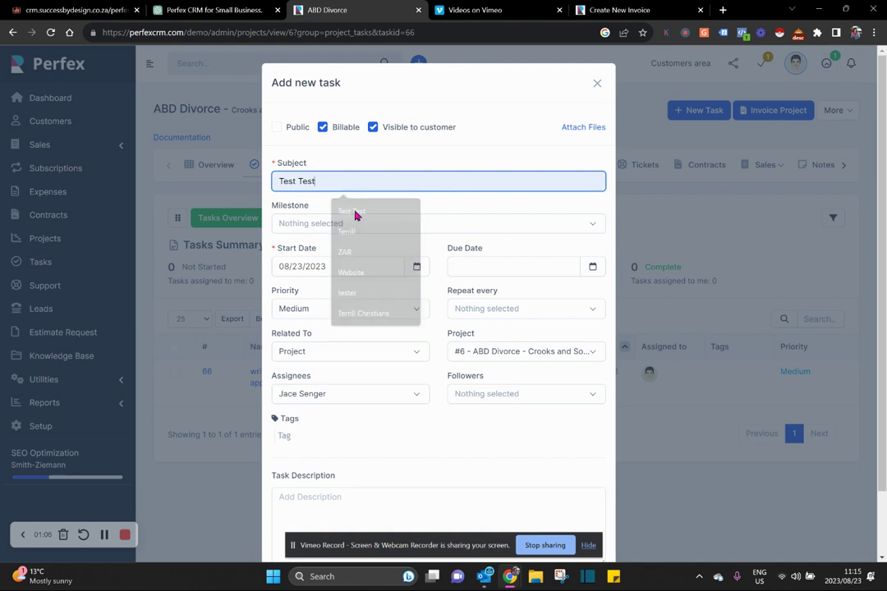
pyautogui.doubleClick(309, 180)
pyautogui.press('BackSpace')
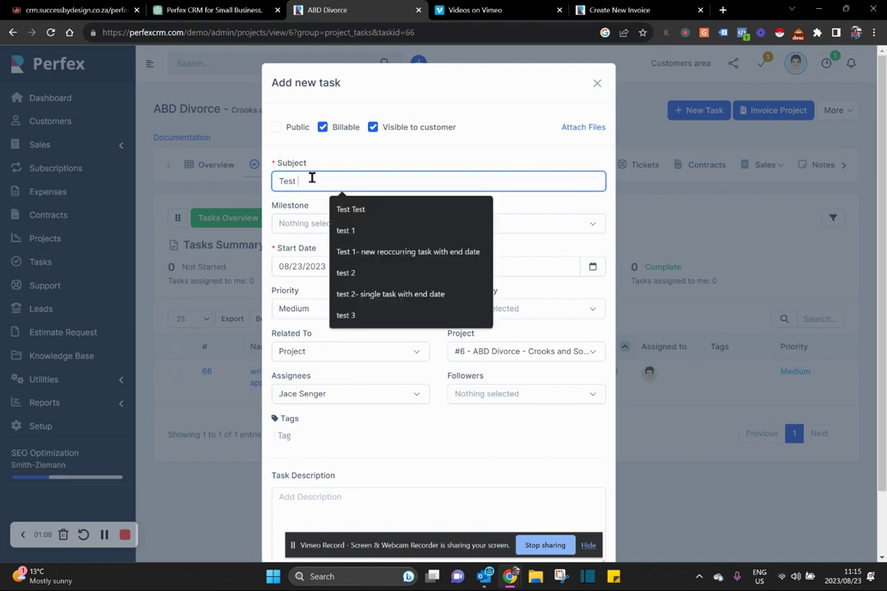
pyautogui.write('in')
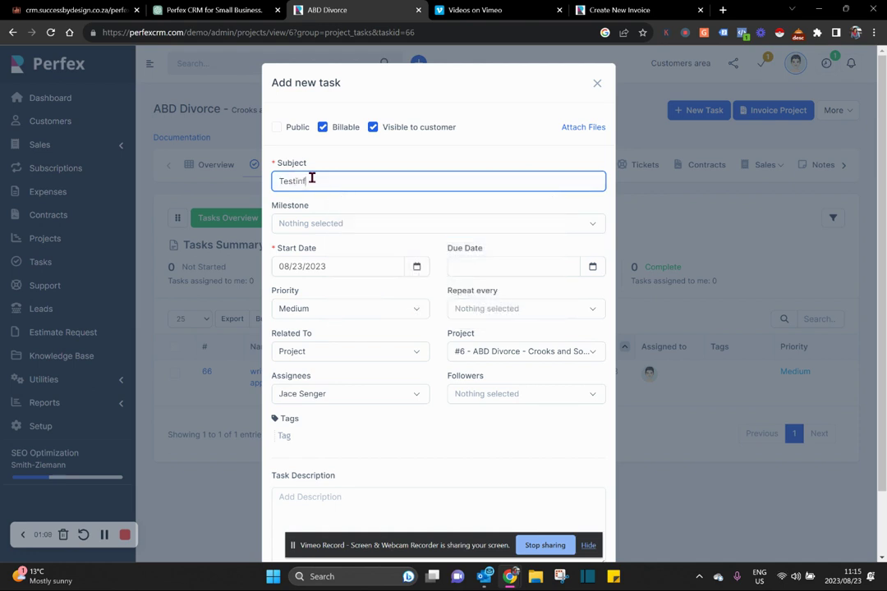
pyautogui.write('g task')
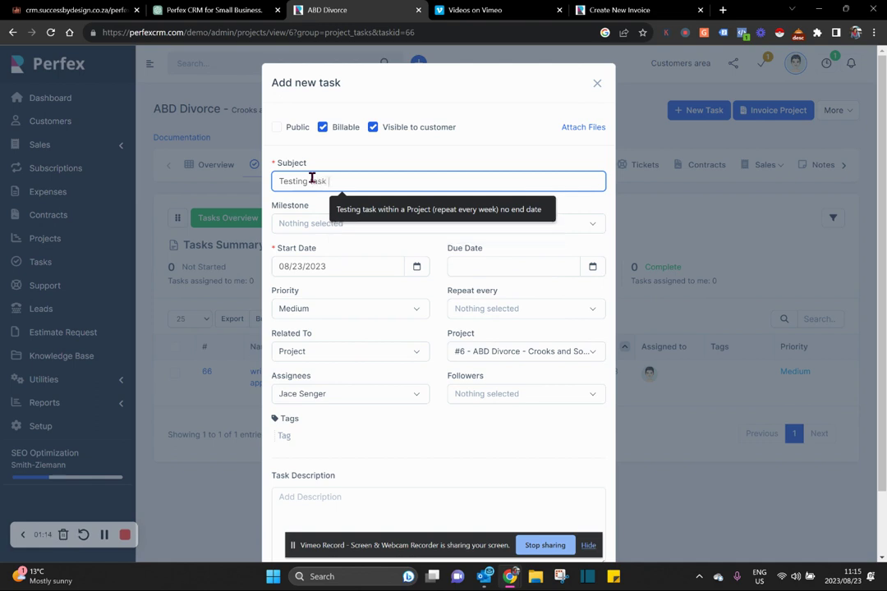
pyautogui.write(' times')
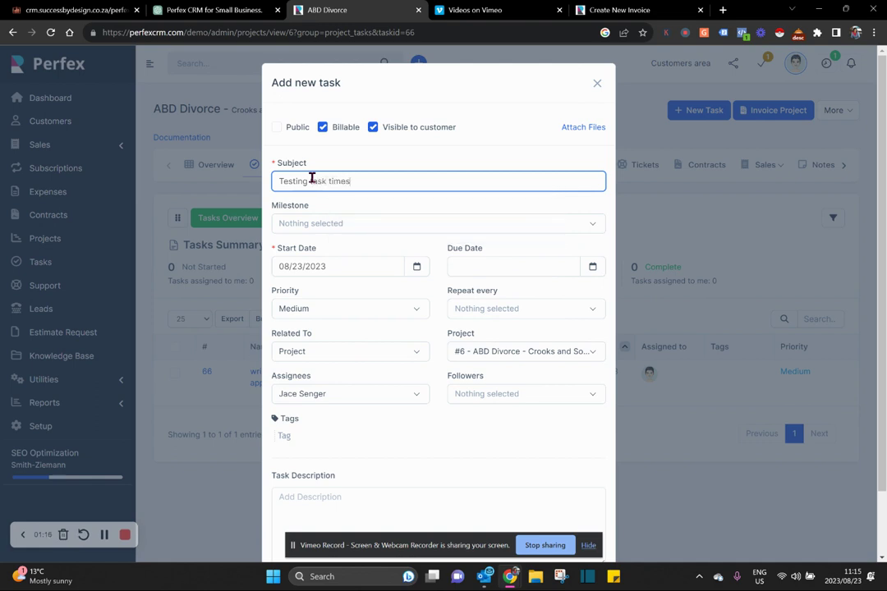
pyautogui.write('heet billing')
# Set start 08/28/2023 and due 08/29/2023, remove the assignee, and save the task.
pyautogui.click(375, 265)
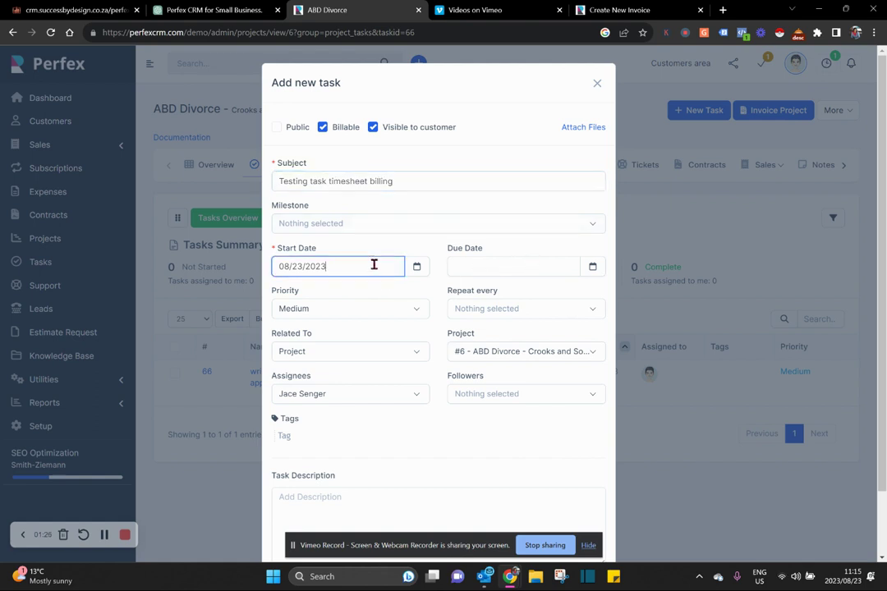
pyautogui.click(315, 415)
pyautogui.click(531, 271)
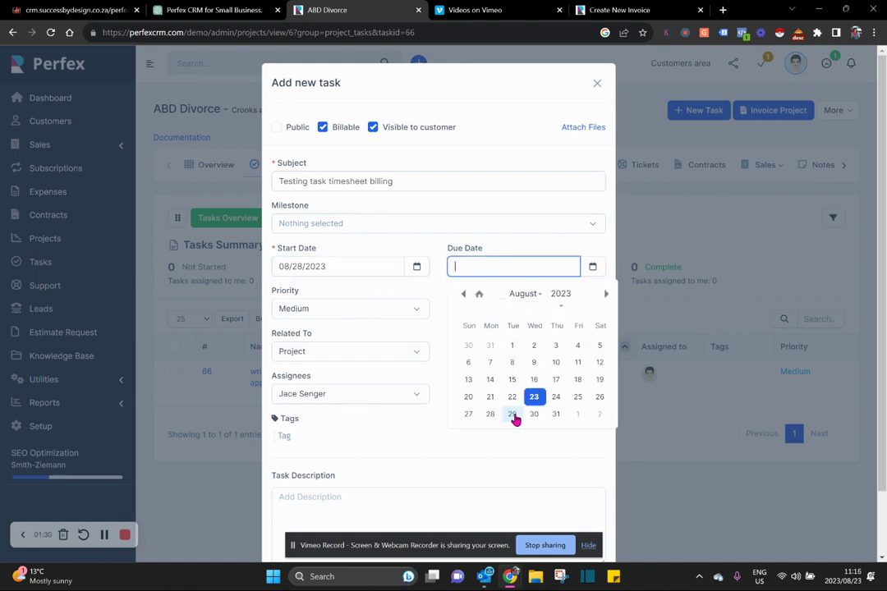
pyautogui.click(513, 416)
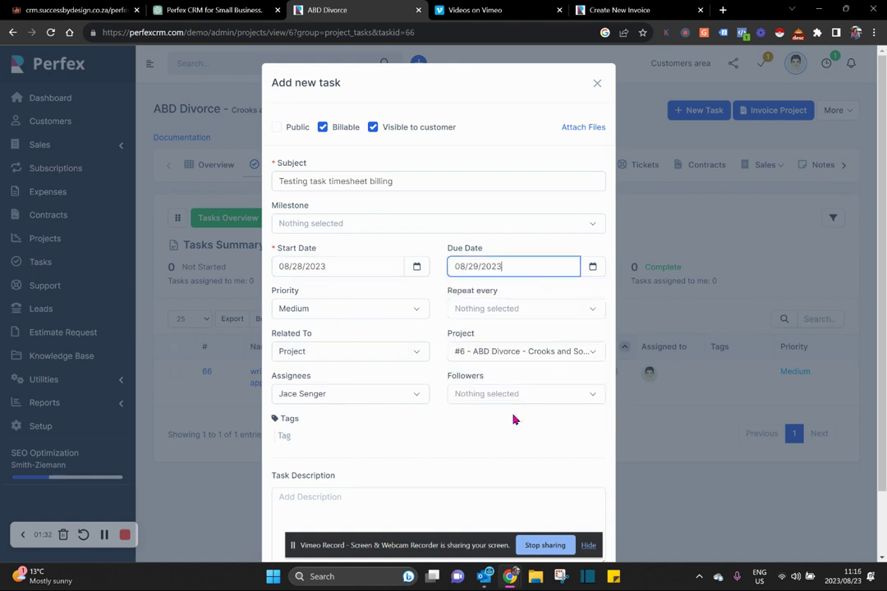
pyautogui.click(353, 401)
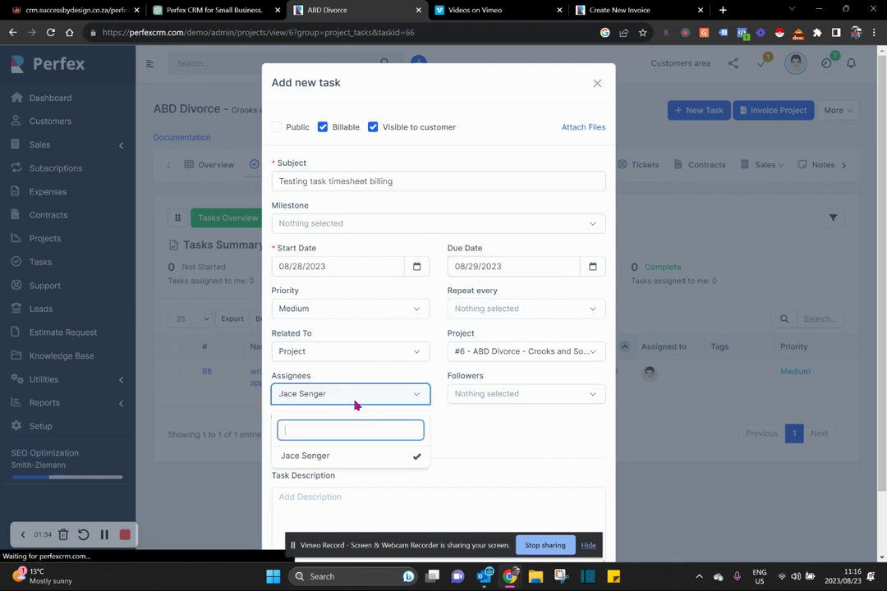
pyautogui.click(383, 466)
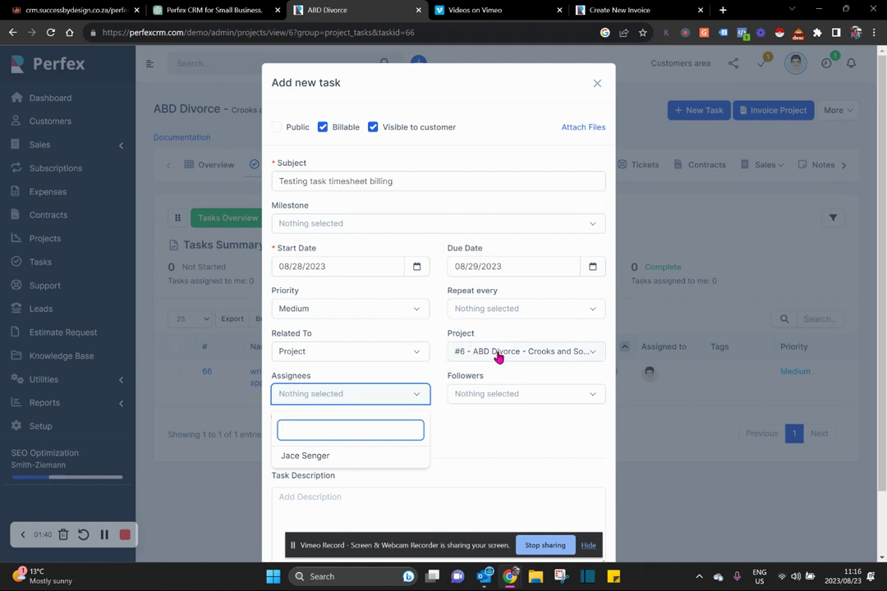
pyautogui.click(486, 456)
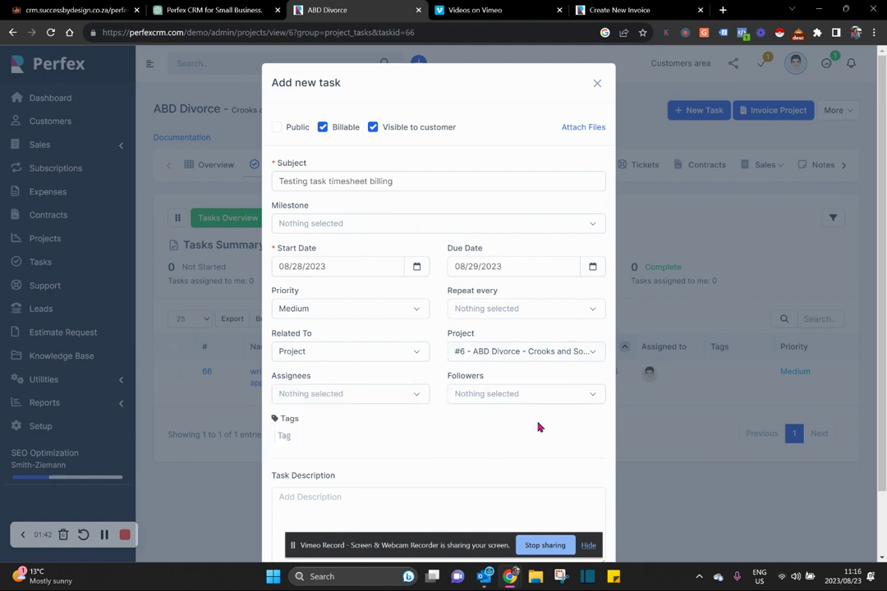
pyautogui.scroll(-2, 538, 424)
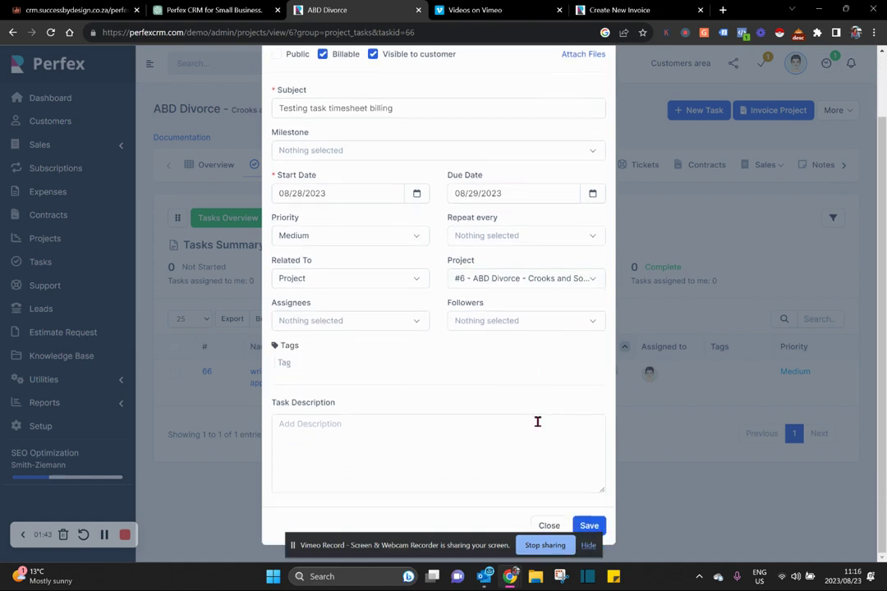
pyautogui.click(602, 529)
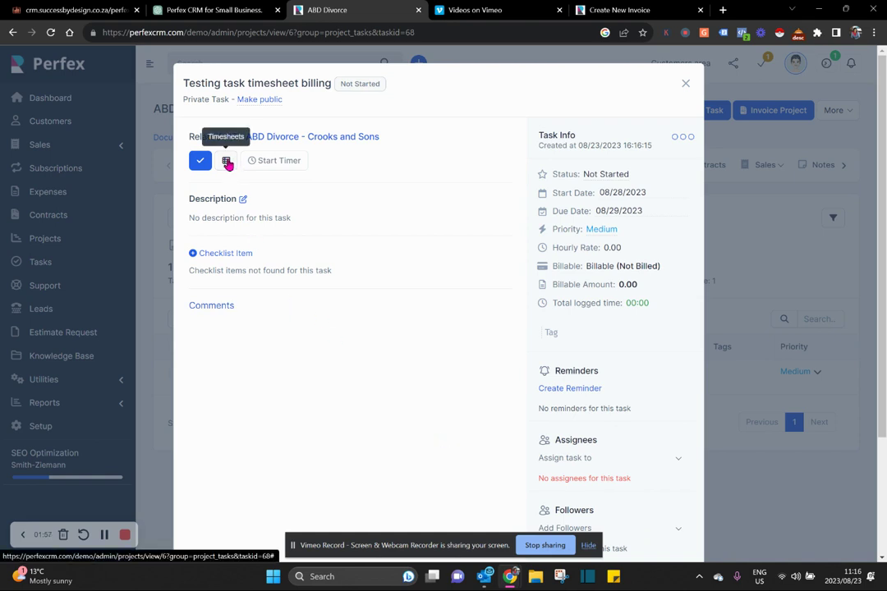
# Show the timesheet records of the 'Testing task timesheet billing' task.
pyautogui.click(228, 162)
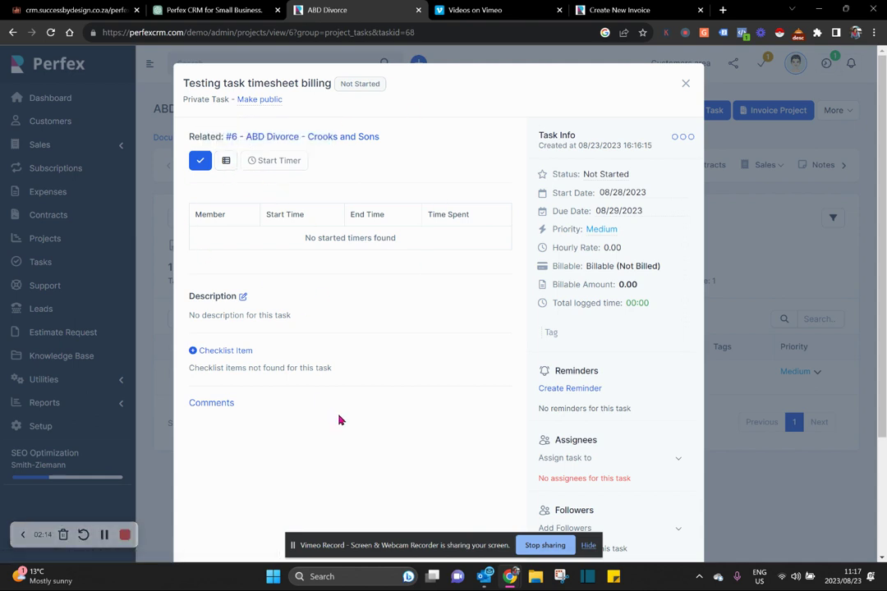
# Assign the project member to the task and set a timesheet start of 08/28/2023 13:00.
pyautogui.click(613, 458)
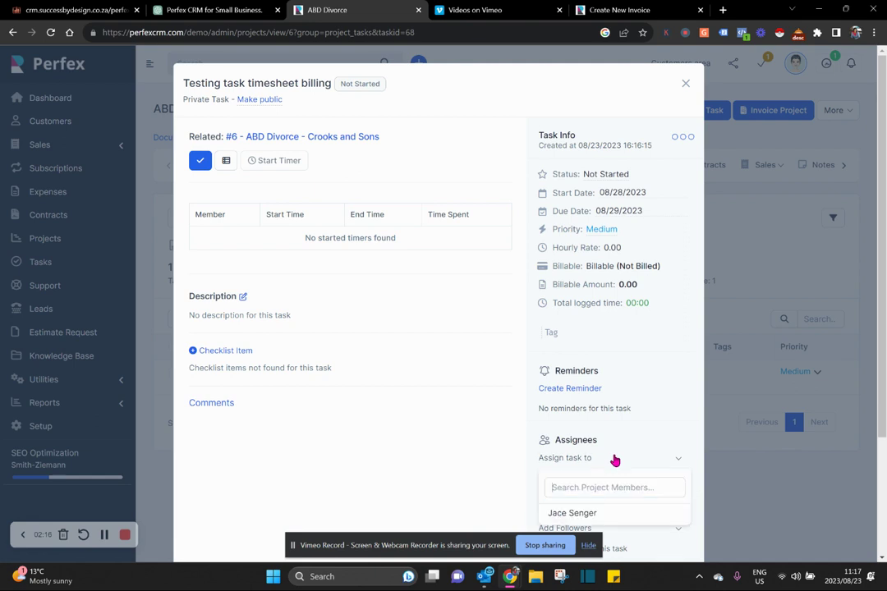
pyautogui.click(604, 515)
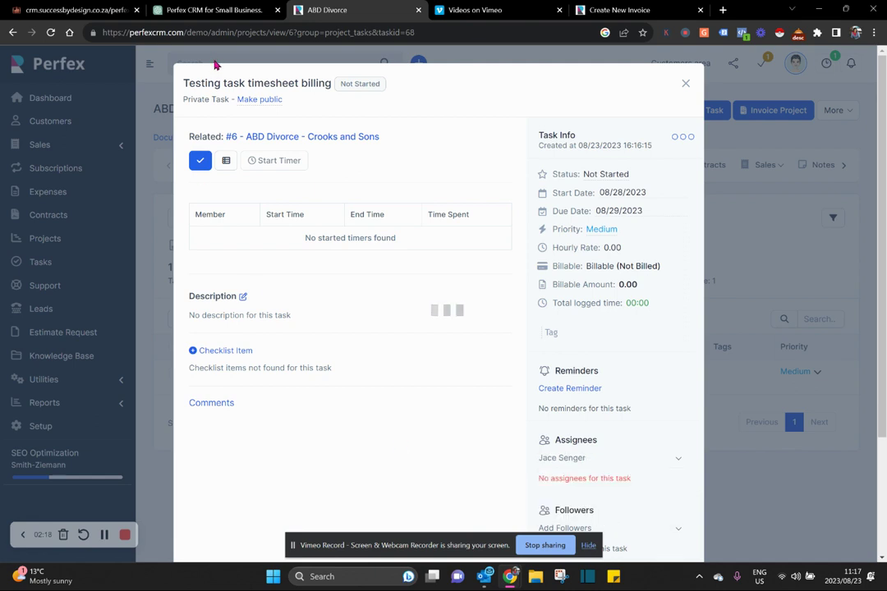
pyautogui.click(225, 163)
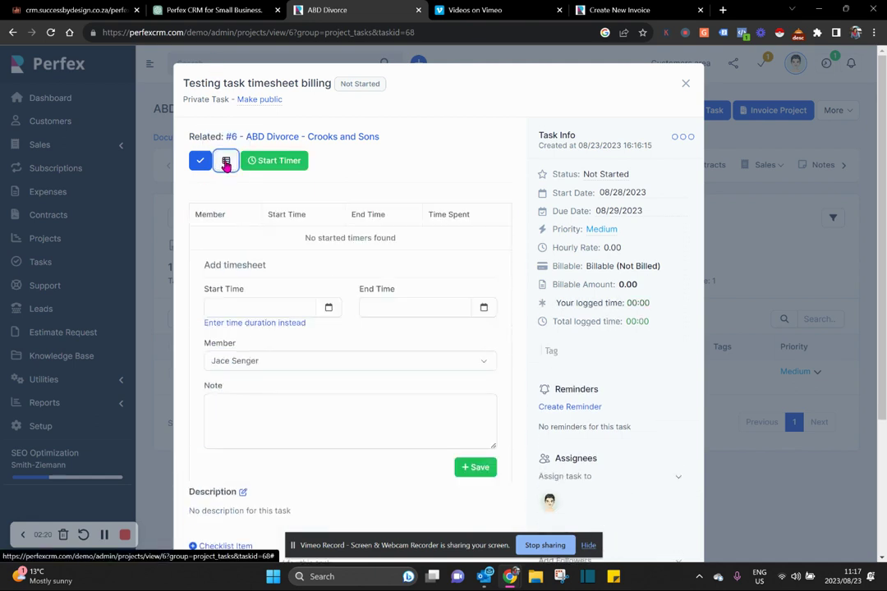
pyautogui.click(247, 303)
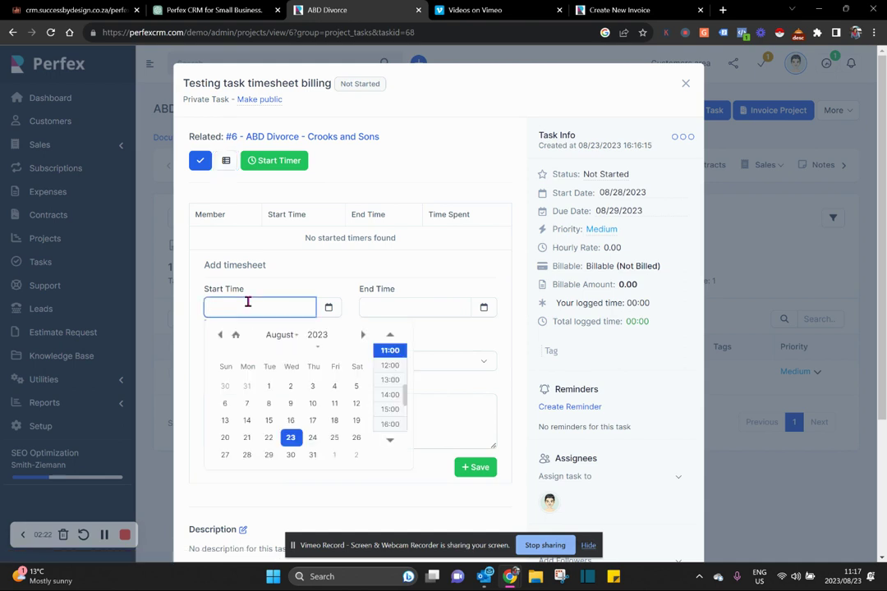
pyautogui.click(246, 455)
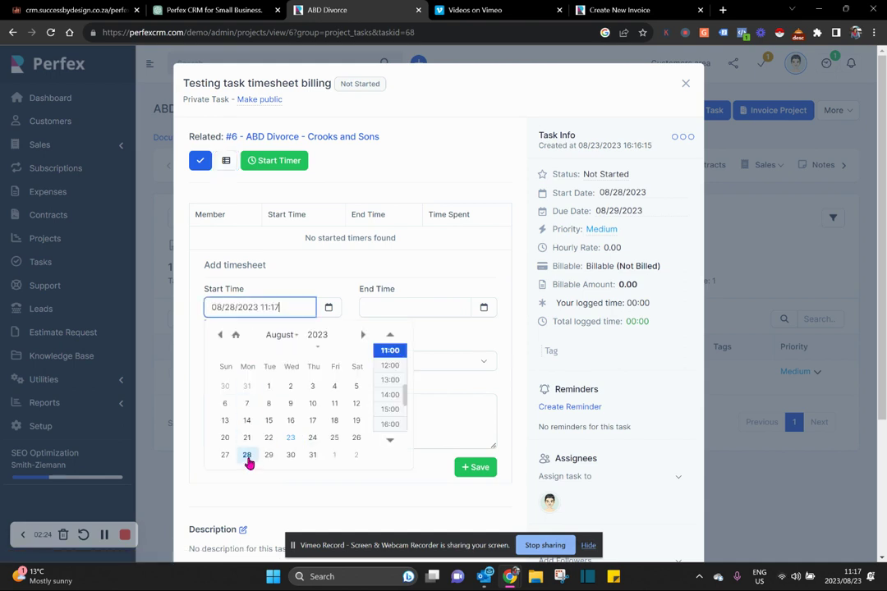
pyautogui.click(389, 381)
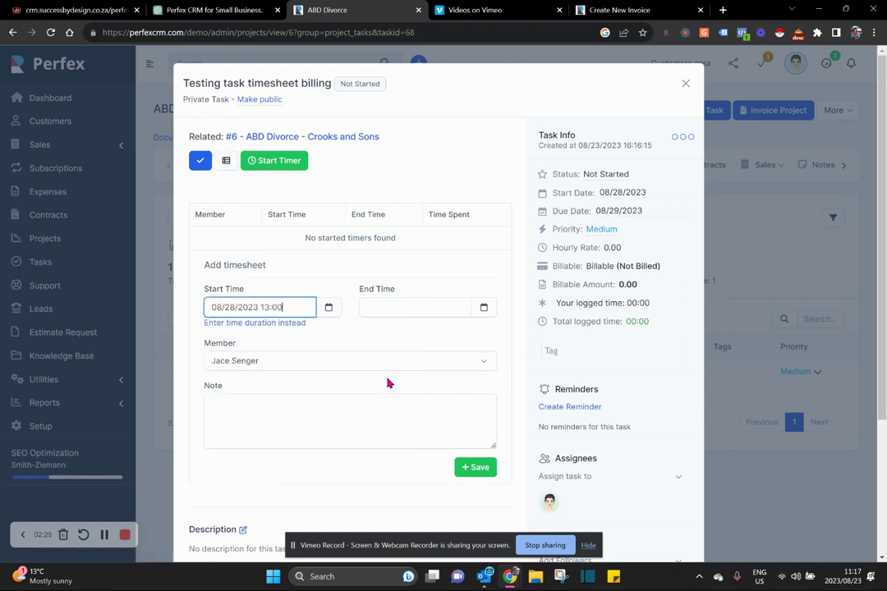
# Enter end time 15:00 with a note and try saving; it is rejected.
pyautogui.click(432, 306)
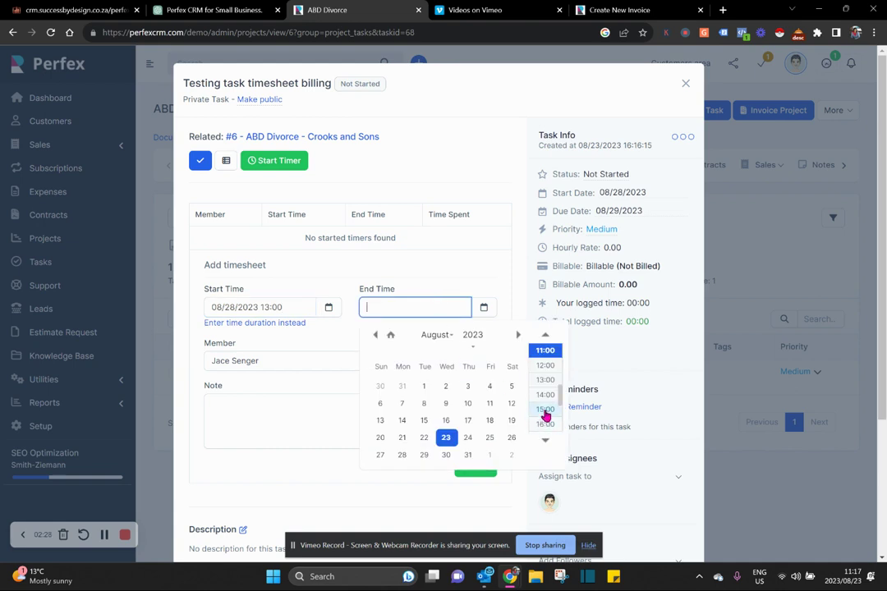
pyautogui.click(545, 410)
pyautogui.click(378, 418)
pyautogui.write('yu')
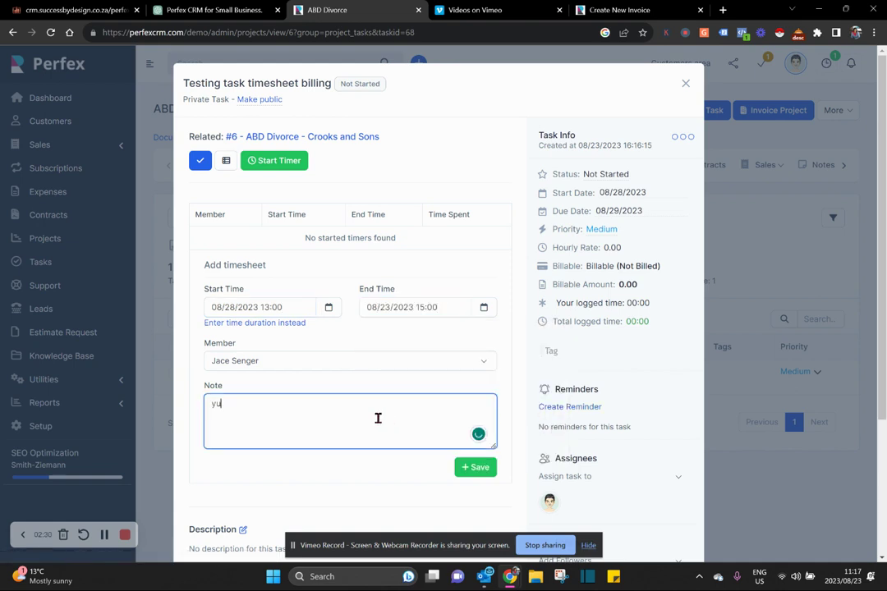
pyautogui.write('ctyctyctckt')
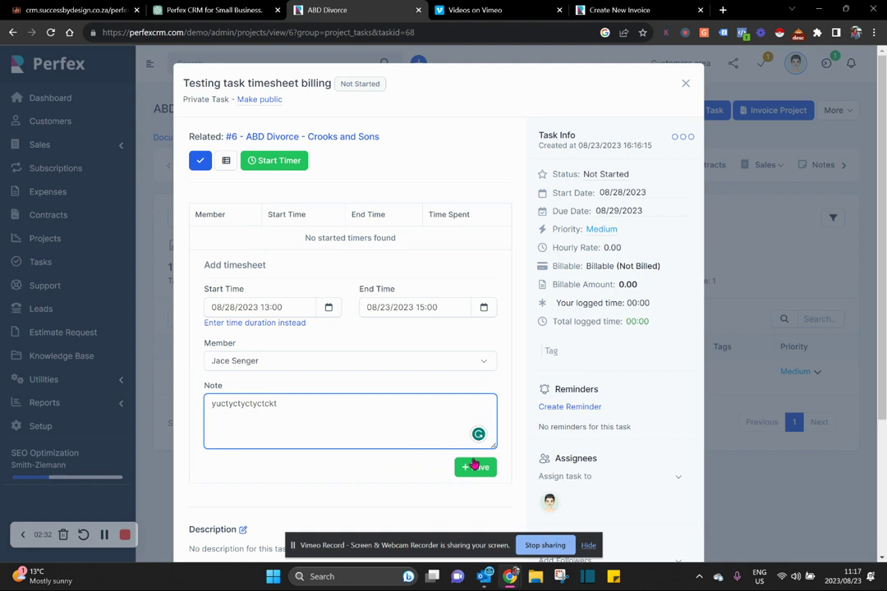
pyautogui.click(475, 467)
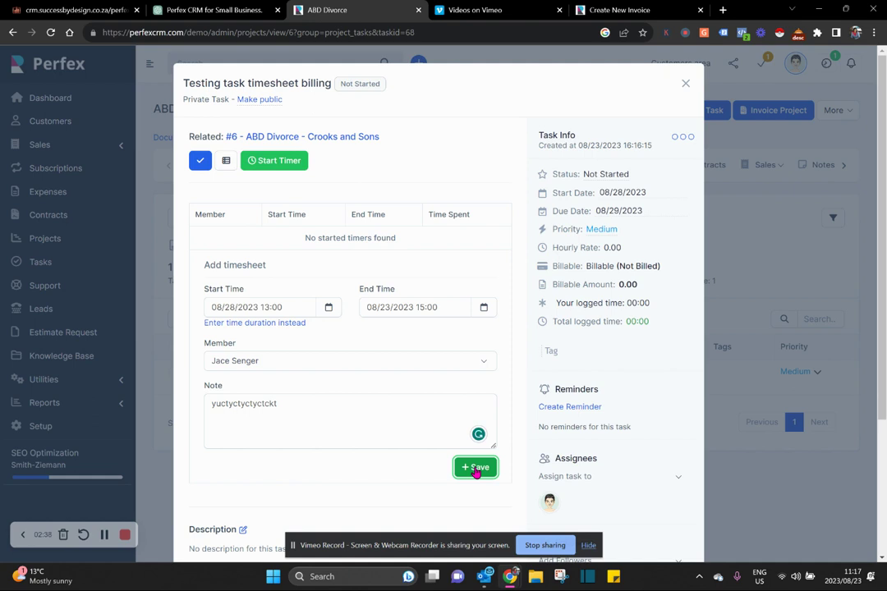
pyautogui.click(475, 470)
# Correct the end date to 08/28/2023 at 15:00 and save the two-hour timesheet.
pyautogui.click(477, 469)
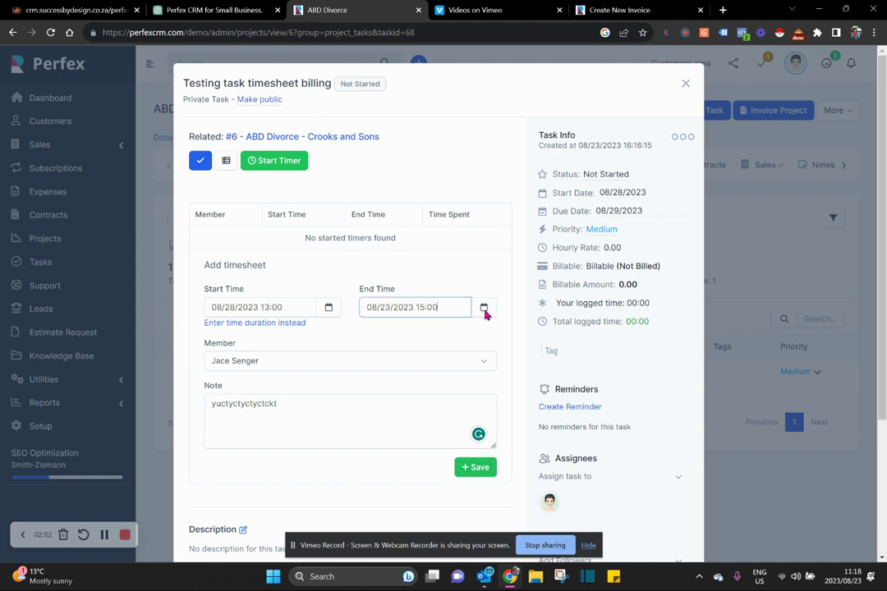
pyautogui.click(485, 309)
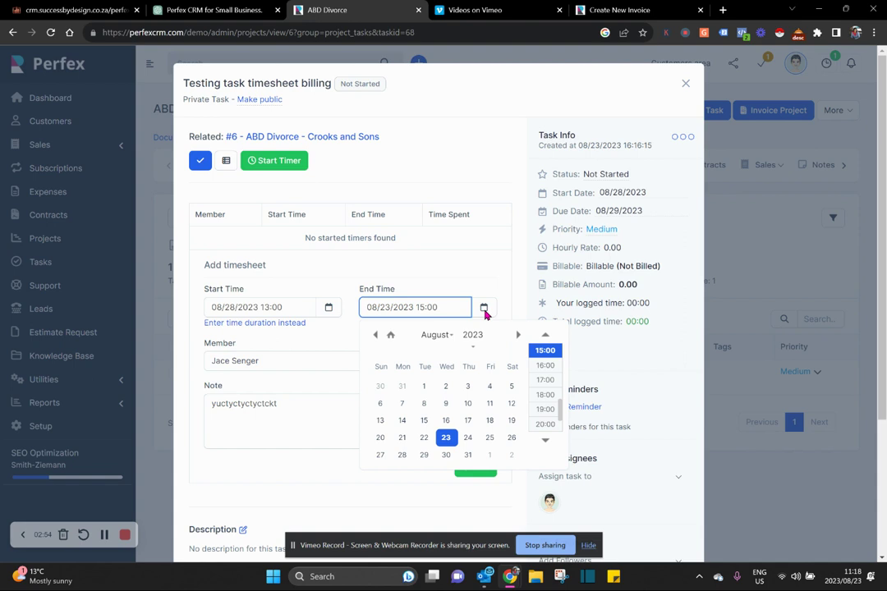
pyautogui.click(402, 456)
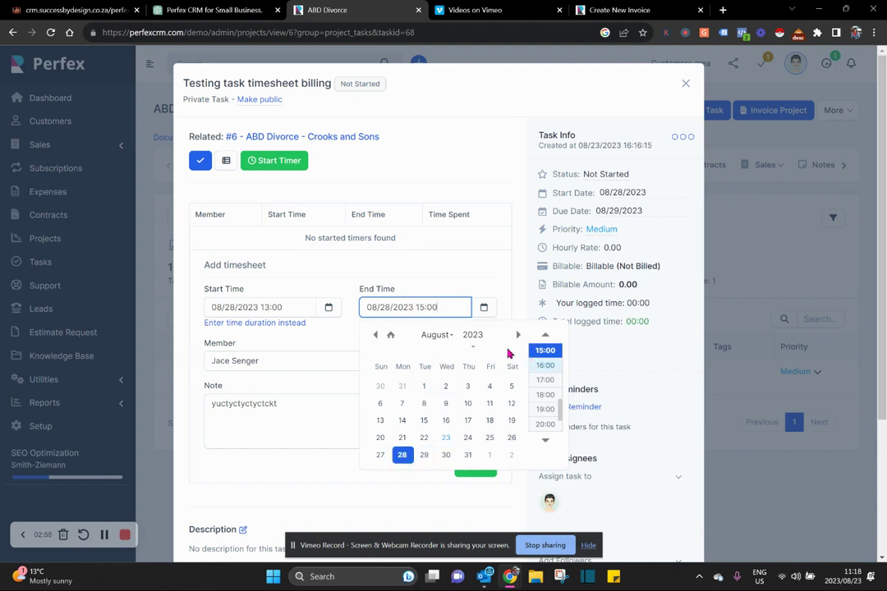
pyautogui.click(442, 507)
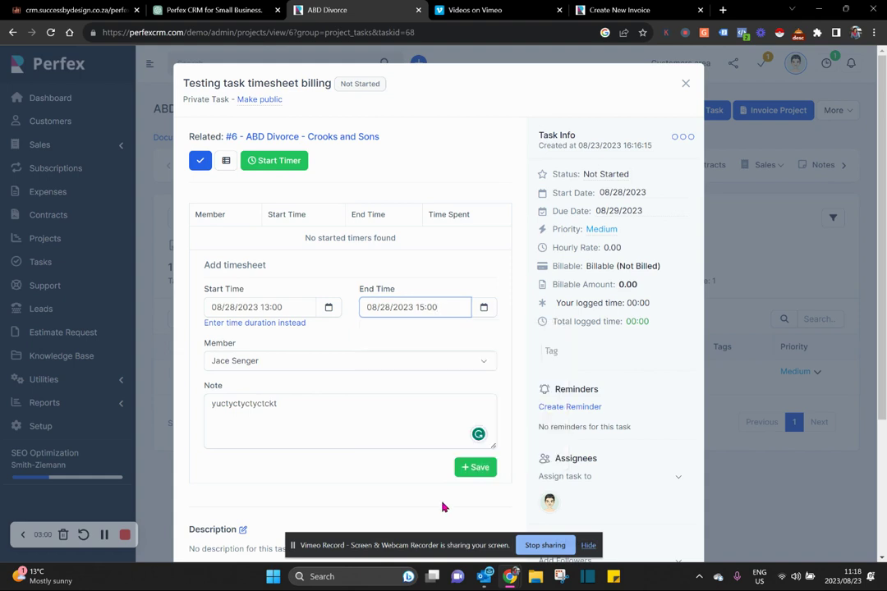
pyautogui.click(475, 476)
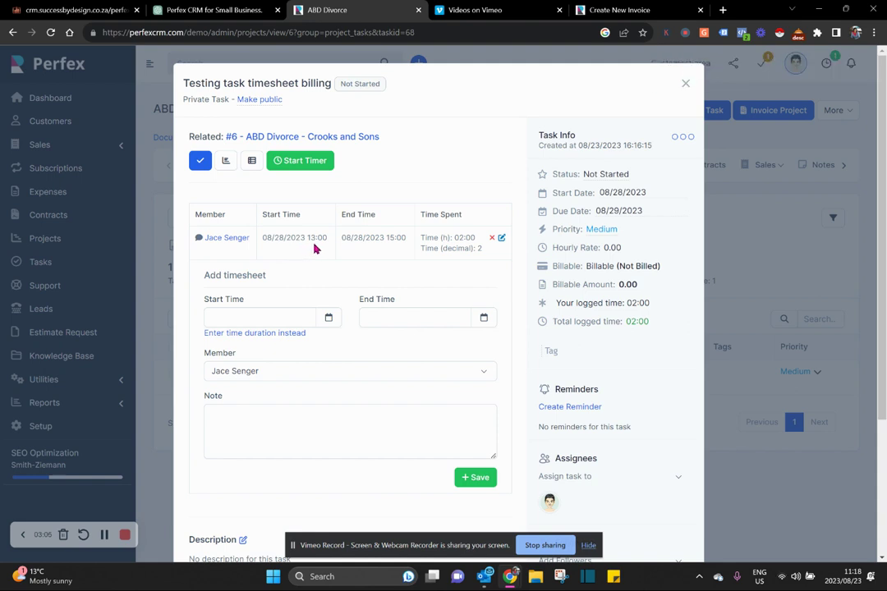
pyautogui.click(292, 319)
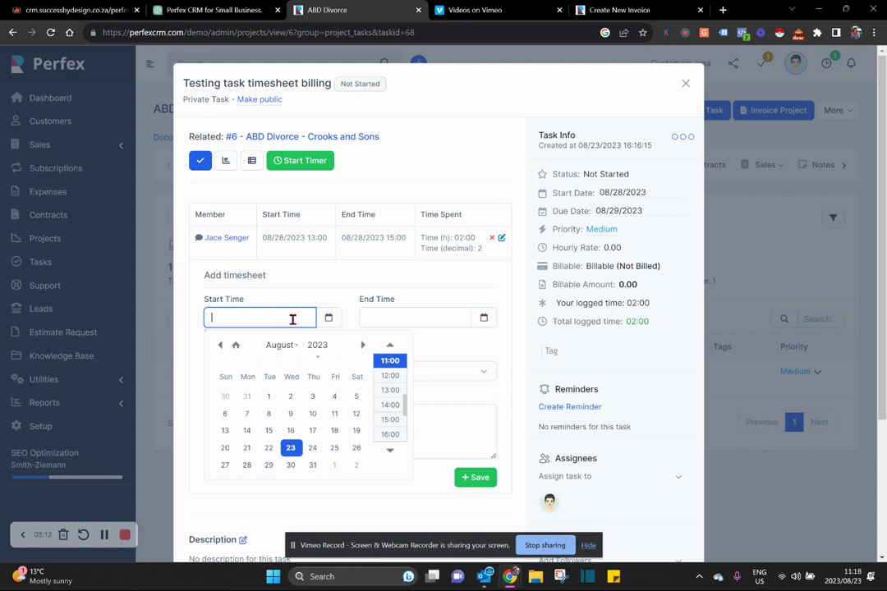
# Set a new timesheet to run 08/16/2023 from 13:00 to 14:00.
pyautogui.click(290, 430)
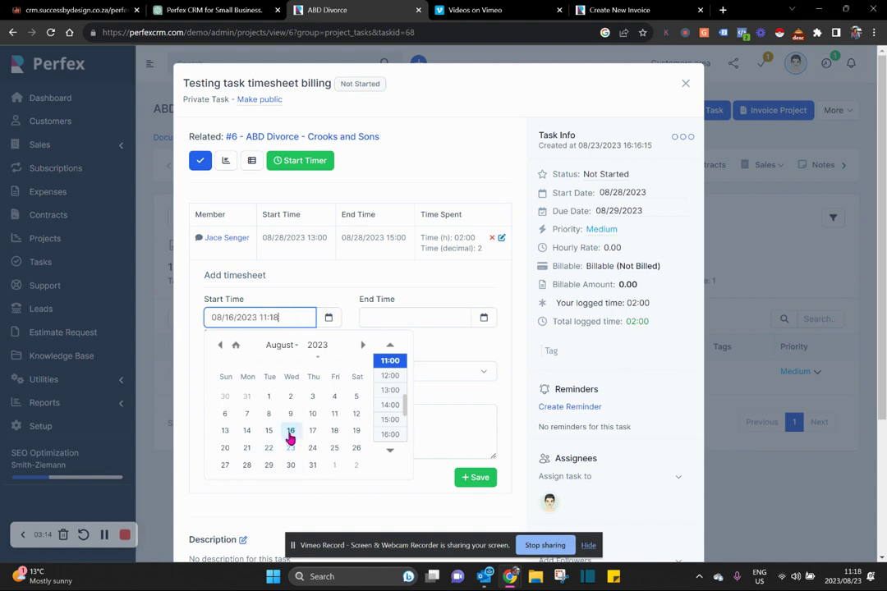
pyautogui.click(390, 390)
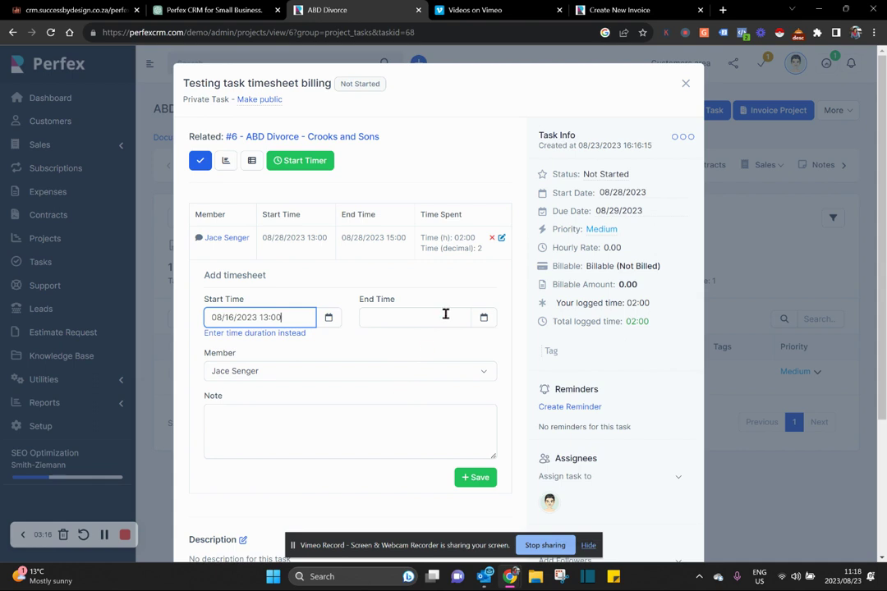
pyautogui.click(444, 314)
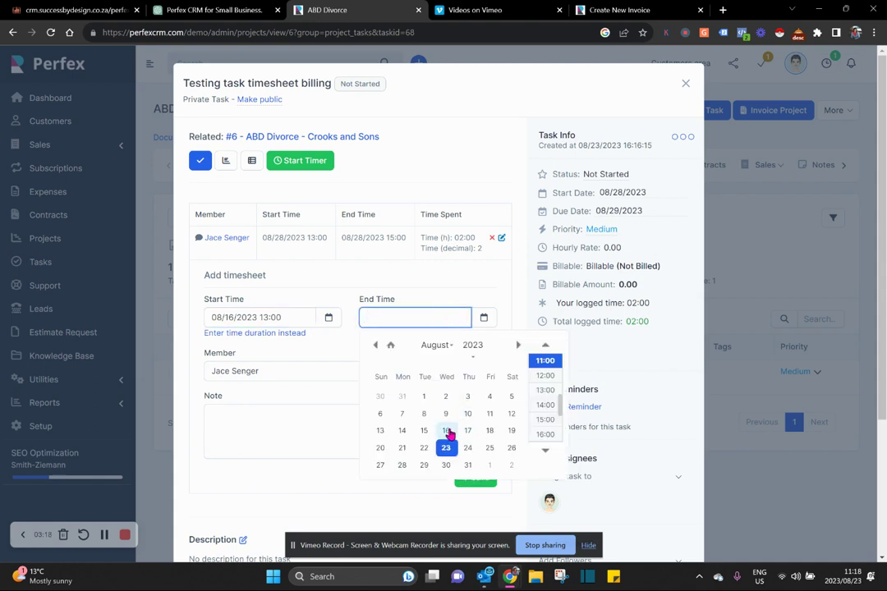
pyautogui.click(446, 432)
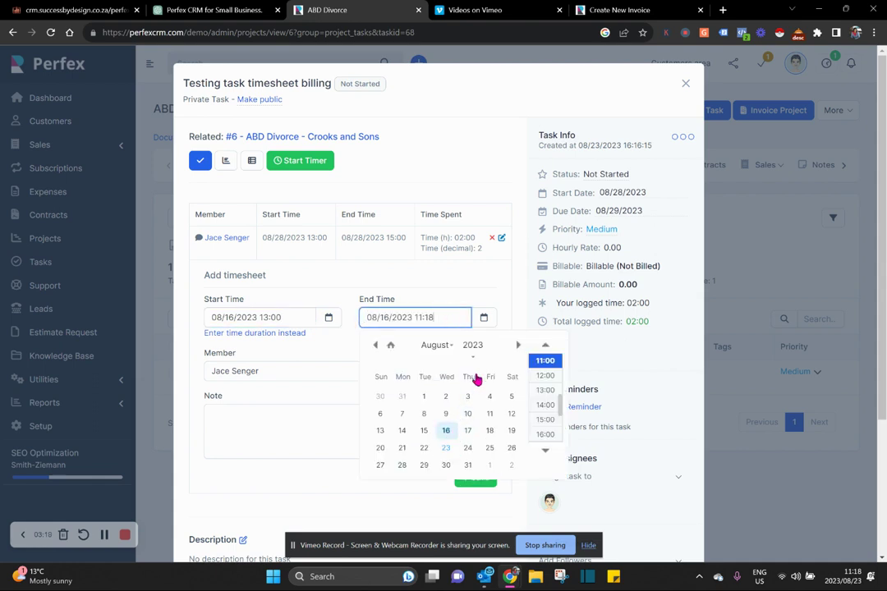
pyautogui.click(544, 406)
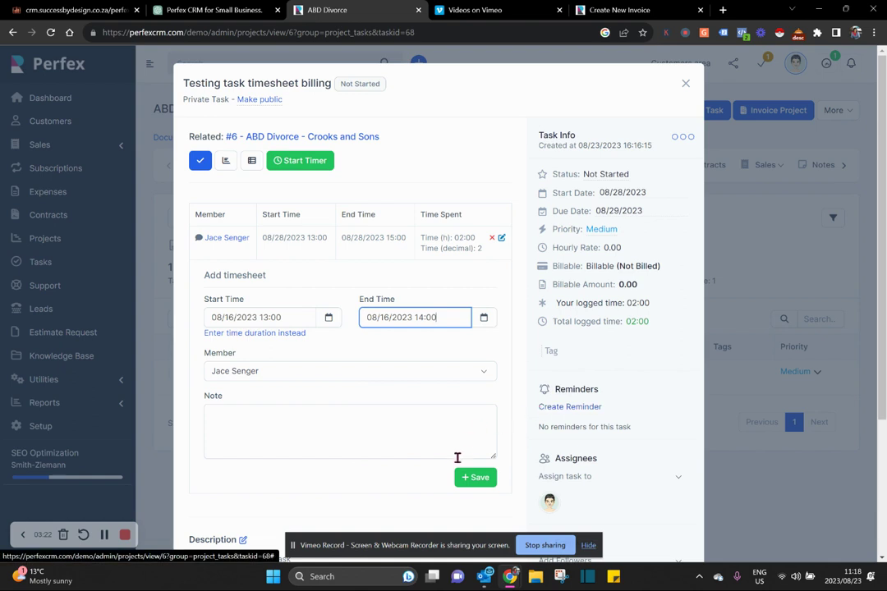
# Add a note, save the one-hour timesheet, and mark the testing task complete.
pyautogui.click(412, 425)
pyautogui.write('hvucvuycuycv')
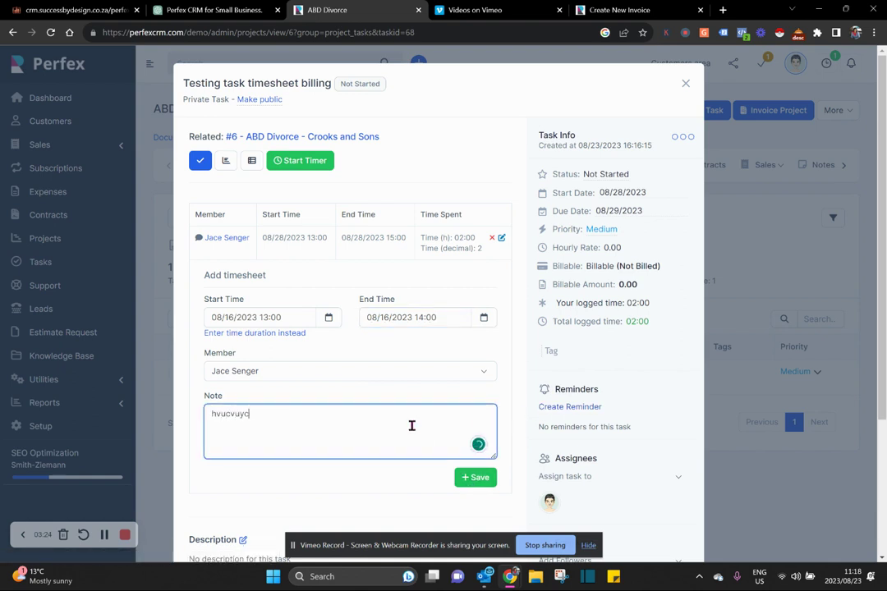
pyautogui.click(472, 478)
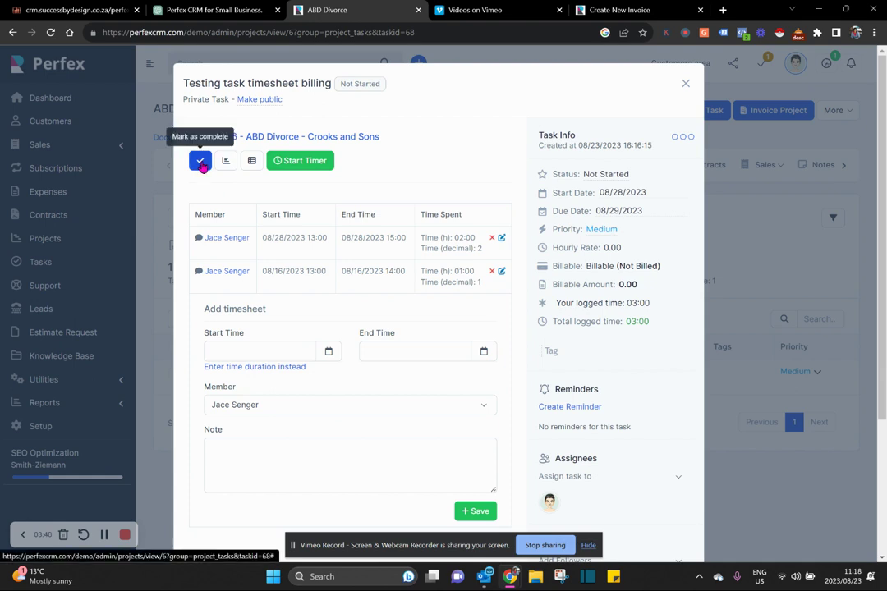
pyautogui.click(200, 161)
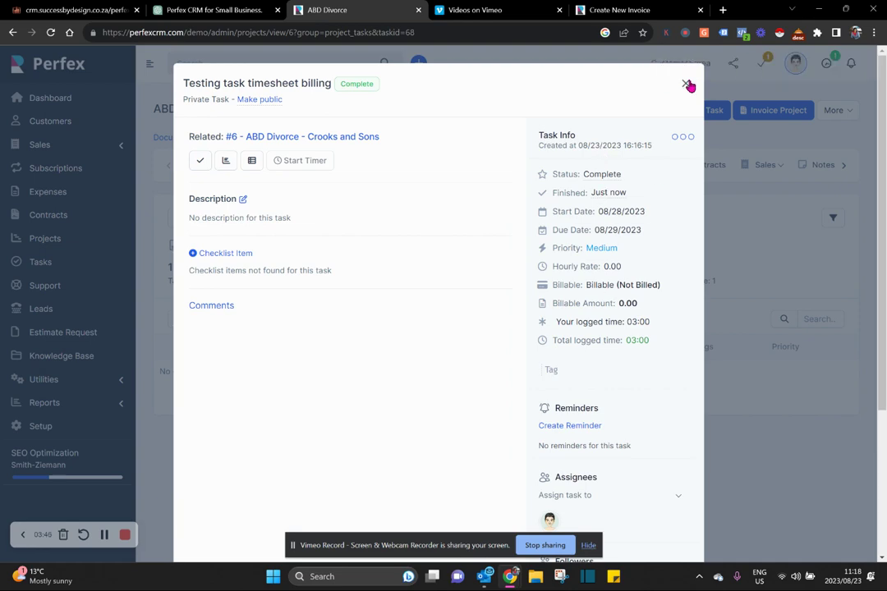
pyautogui.click(687, 85)
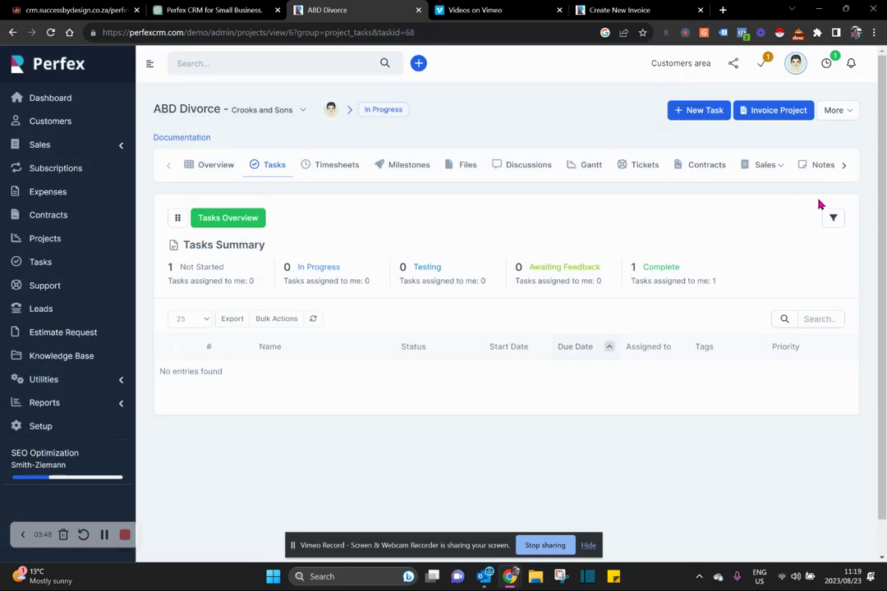
# Filter project tasks to Complete and check the divorce degree application task's logged timesheets.
pyautogui.click(833, 220)
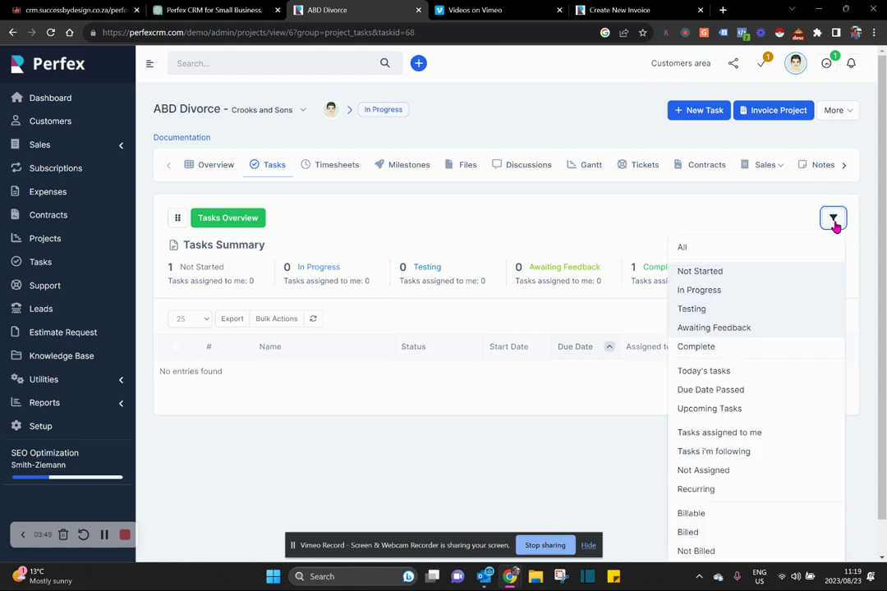
pyautogui.click(712, 350)
pyautogui.click(445, 470)
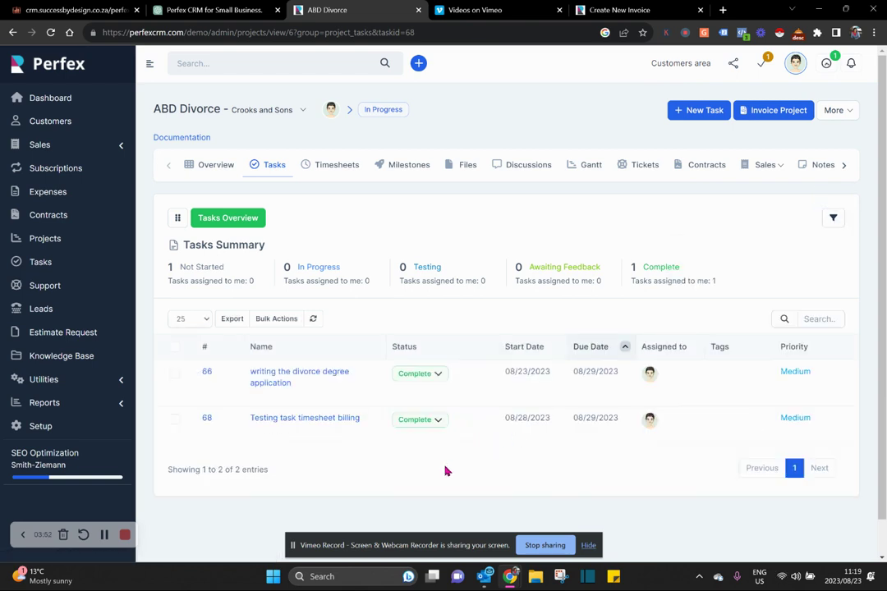
pyautogui.click(263, 382)
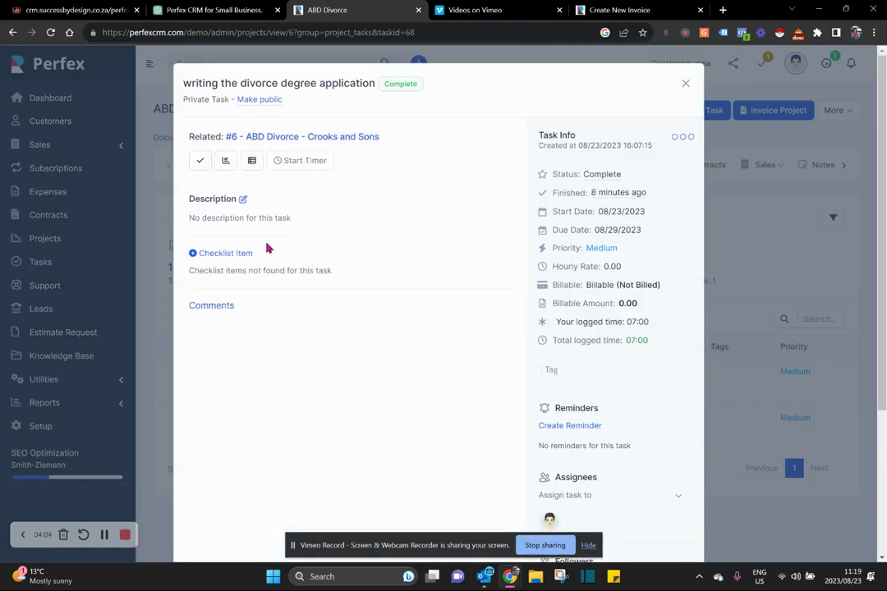
pyautogui.click(251, 161)
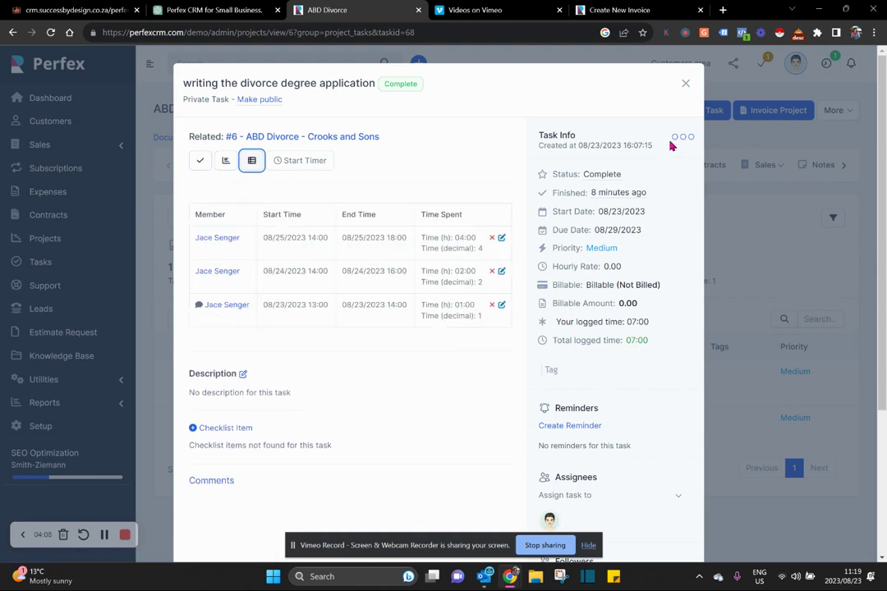
pyautogui.click(685, 84)
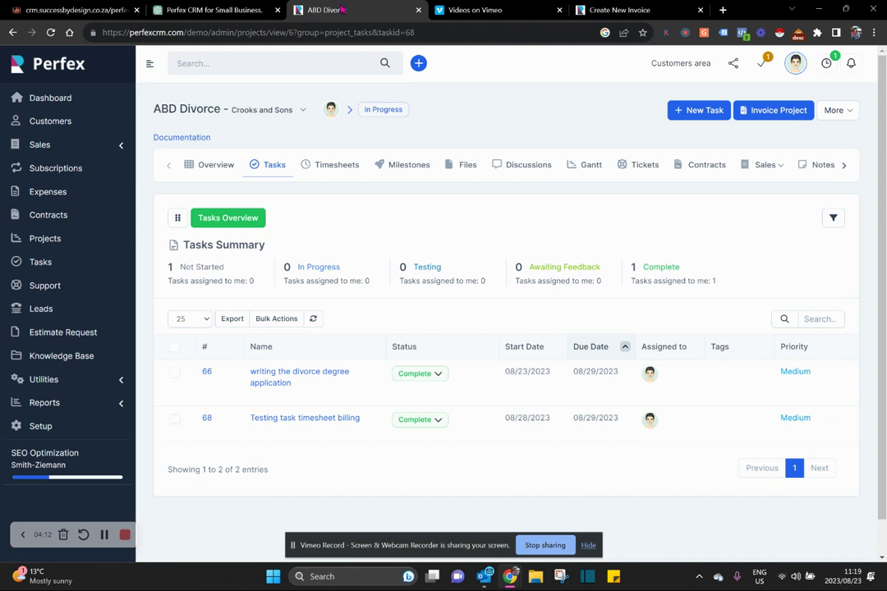
# On the new invoice, pick the divorce degree application task from Bill Tasks.
pyautogui.click(655, 8)
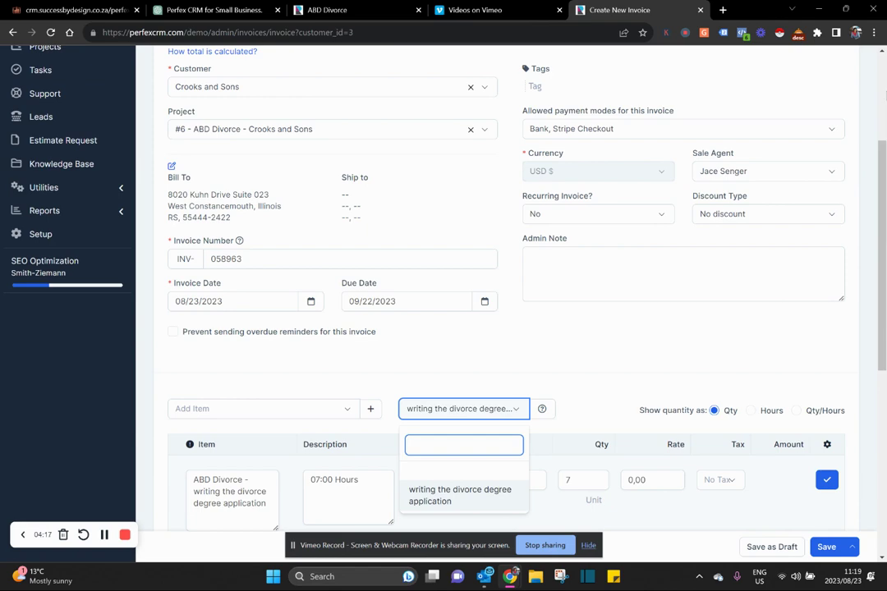
pyautogui.scroll(3, 479, 358)
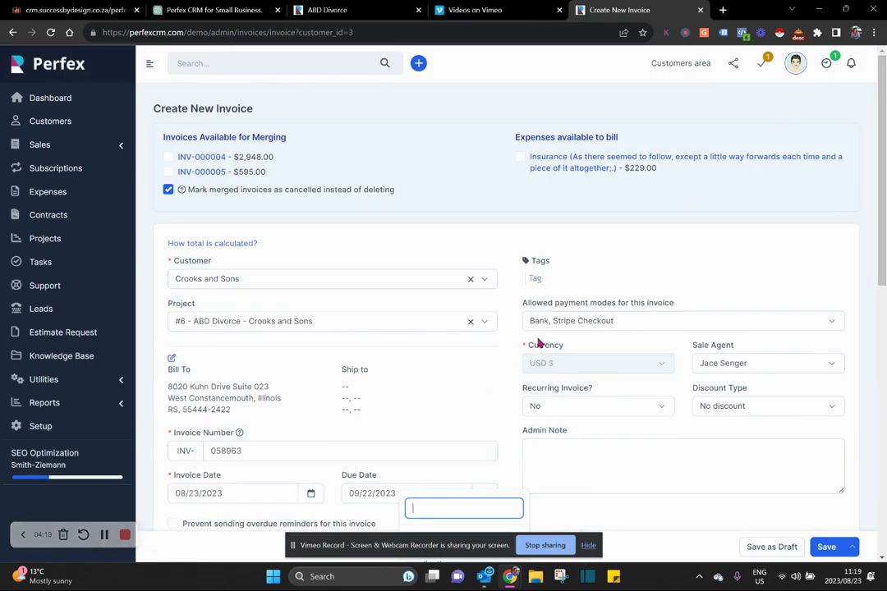
pyautogui.scroll(-3, 510, 323)
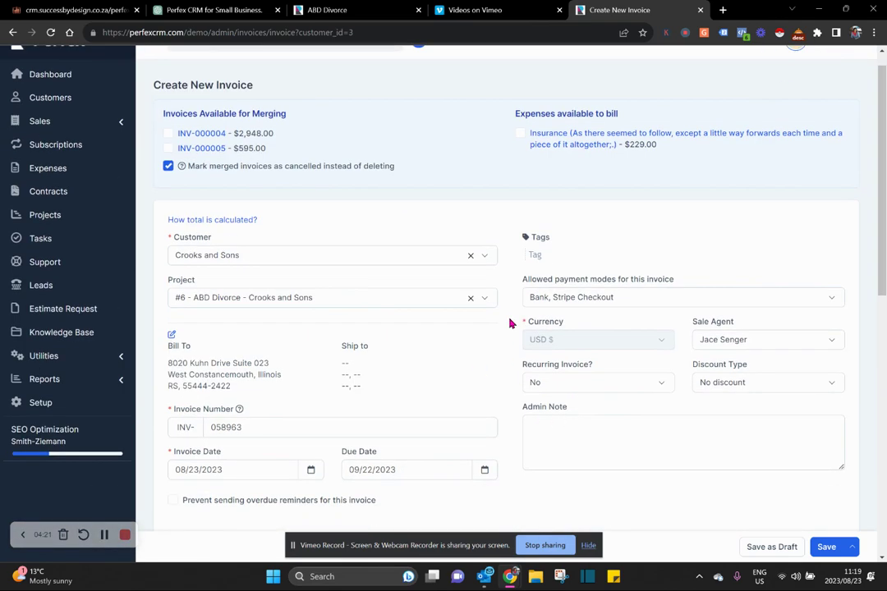
pyautogui.scroll(-1, 509, 324)
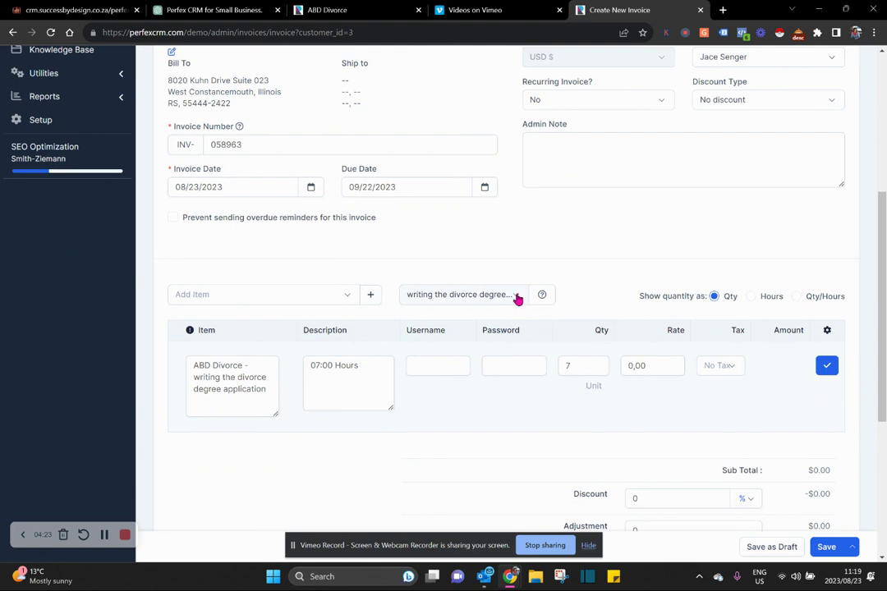
pyautogui.click(518, 297)
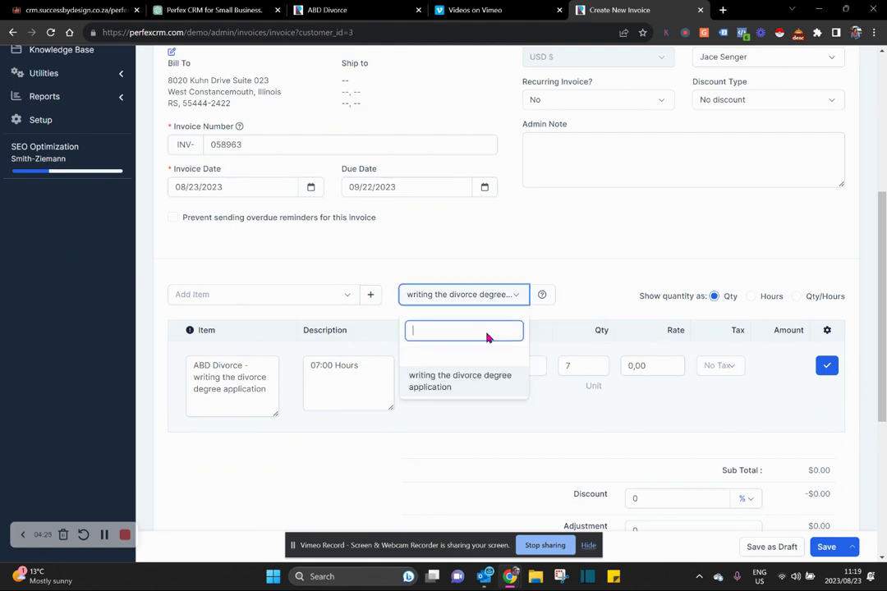
pyautogui.click(461, 391)
# Reload the invoice and link it to project #6 - ABD Divorce.
pyautogui.click(50, 33)
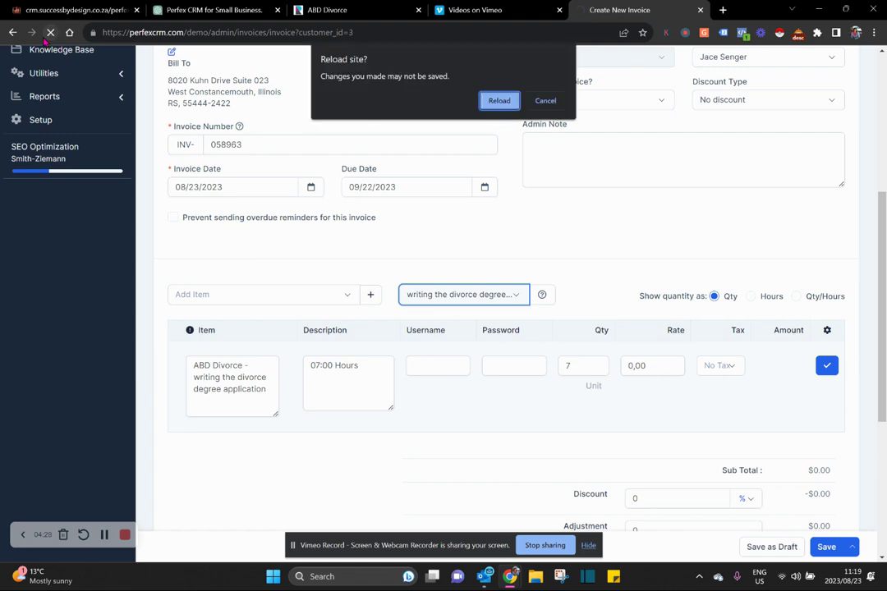
pyautogui.click(500, 101)
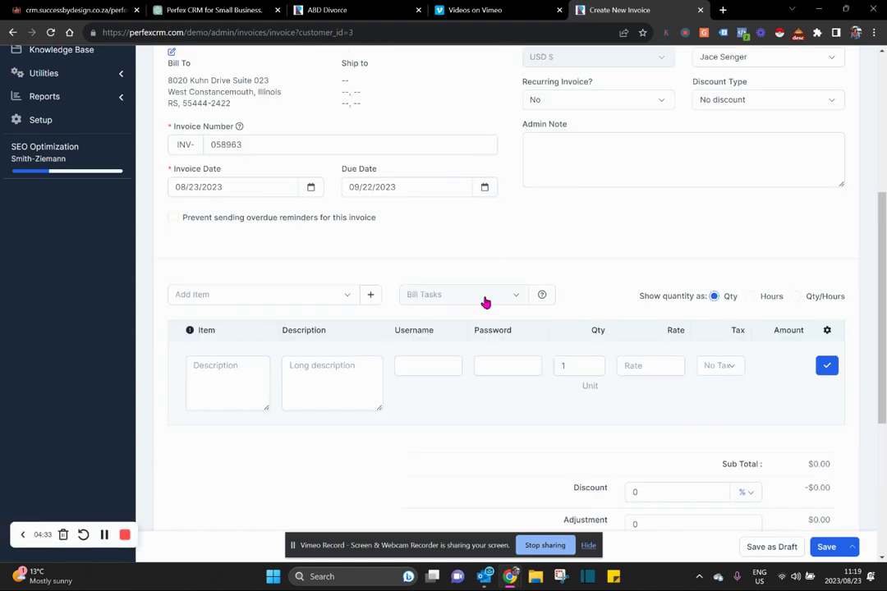
pyautogui.click(491, 296)
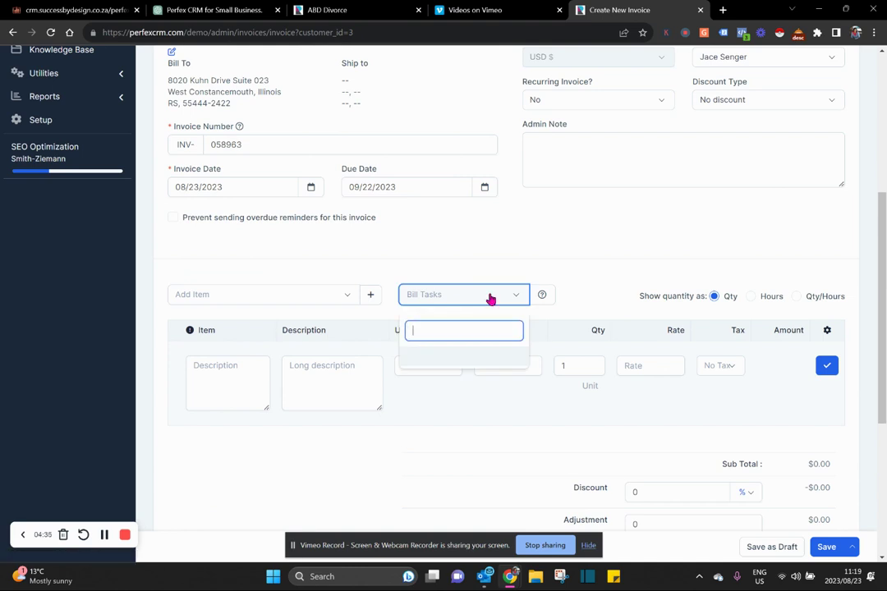
pyautogui.click(519, 299)
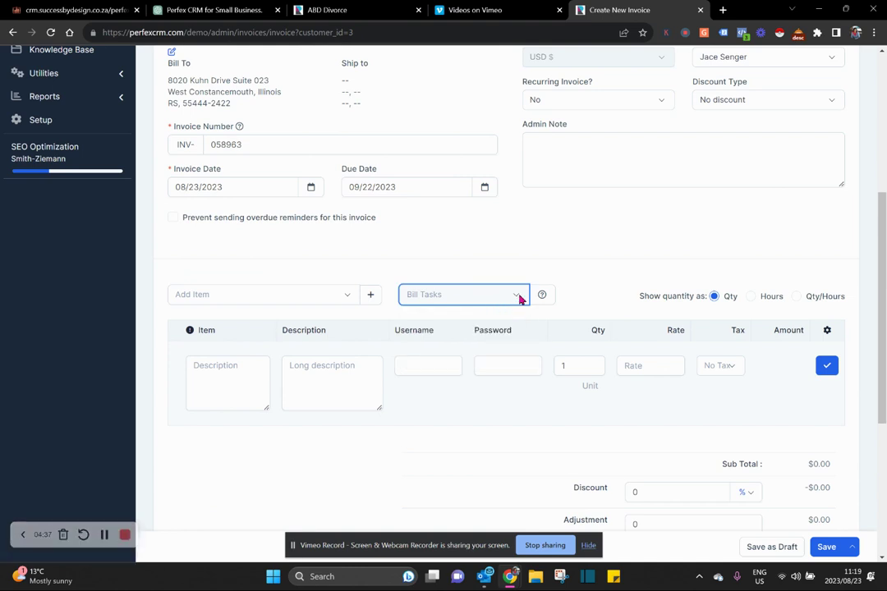
pyautogui.click(460, 260)
pyautogui.scroll(3, 460, 259)
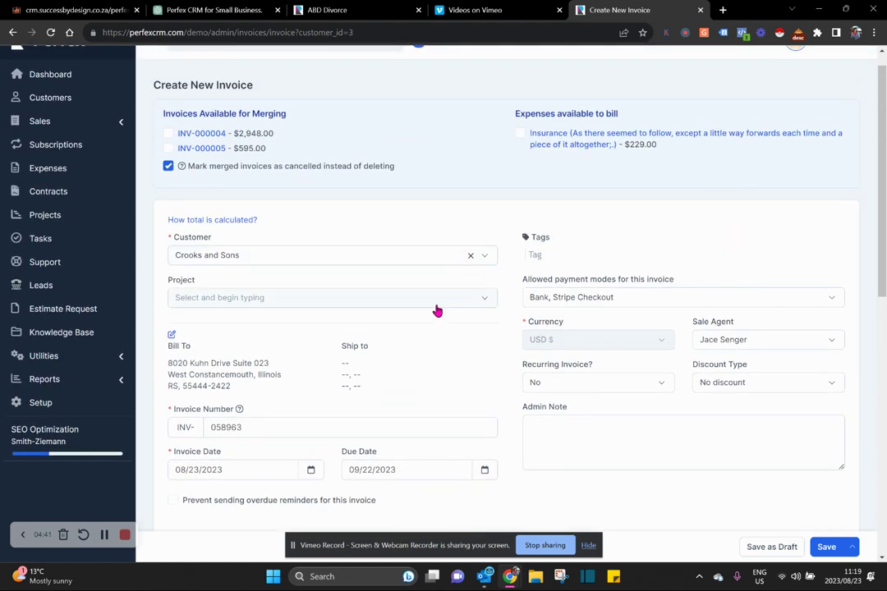
pyautogui.click(438, 307)
pyautogui.write('ab')
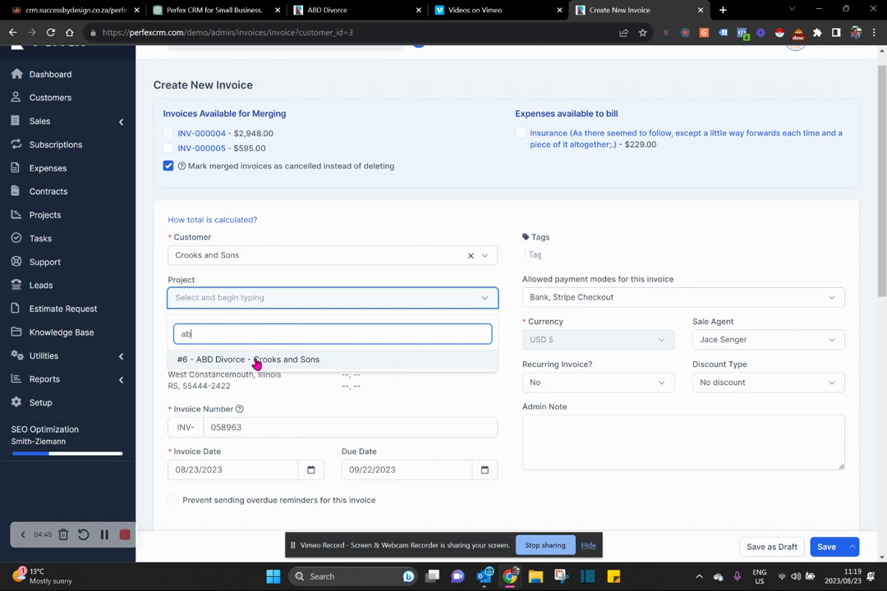
pyautogui.click(255, 362)
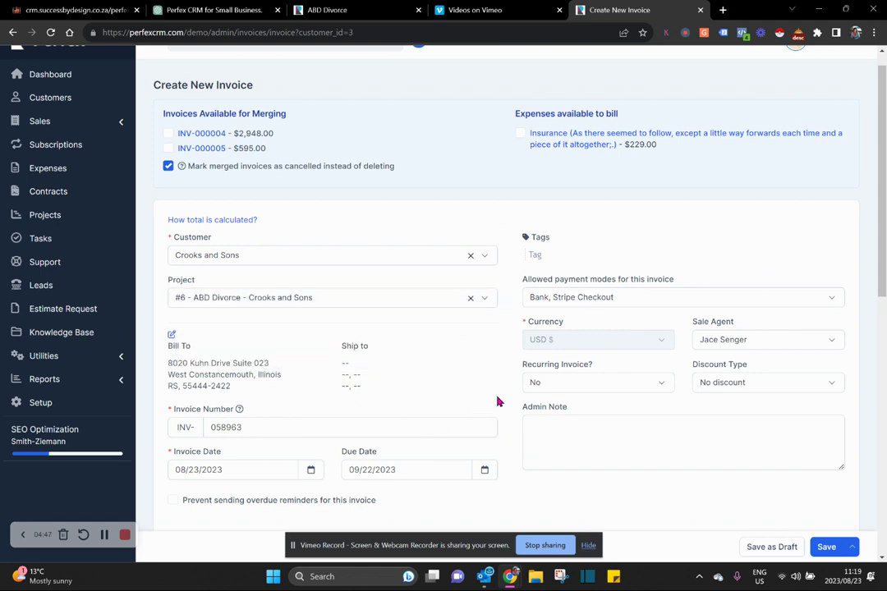
# Add the divorce degree application (7 hours) and Testing task timesheet billing (3 hours) lines.
pyautogui.scroll(-4, 497, 402)
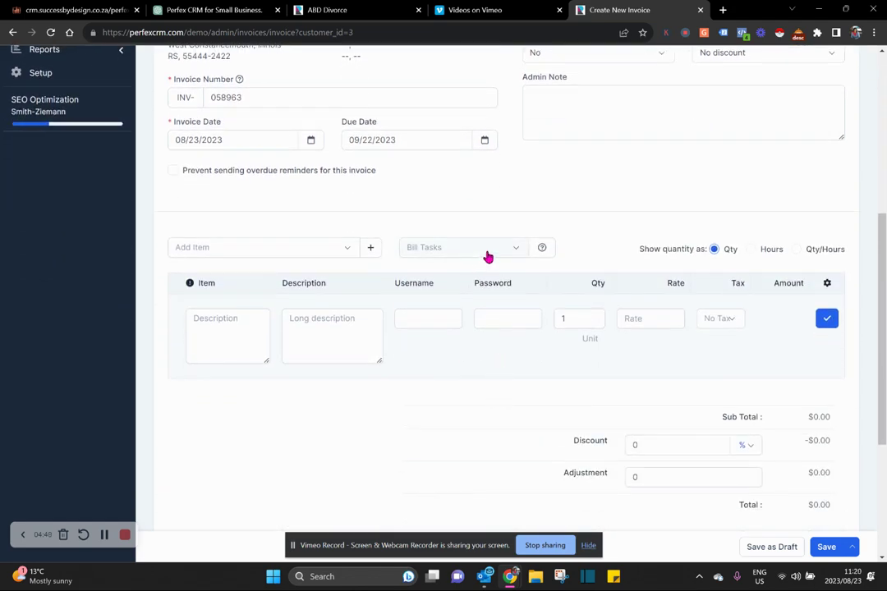
pyautogui.click(488, 257)
pyautogui.click(489, 255)
pyautogui.click(458, 250)
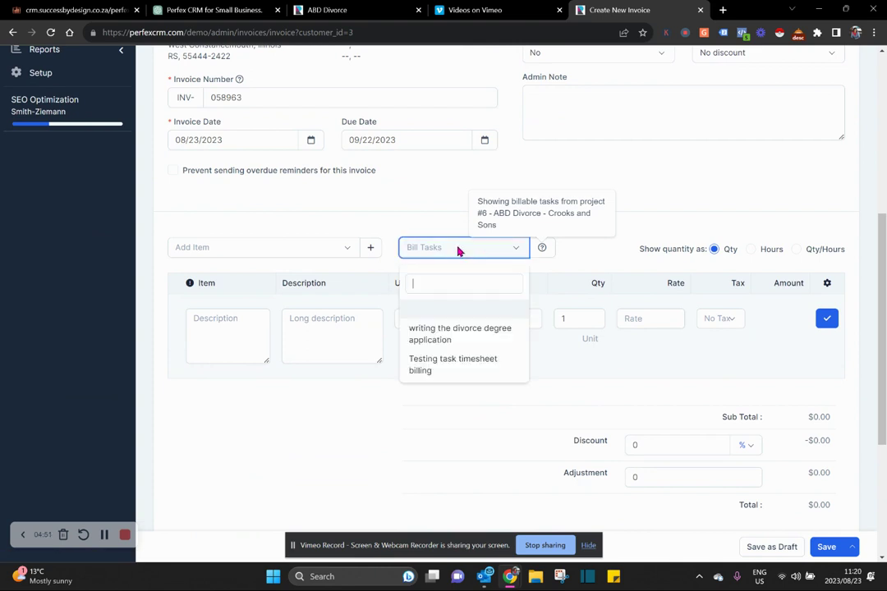
pyautogui.click(446, 332)
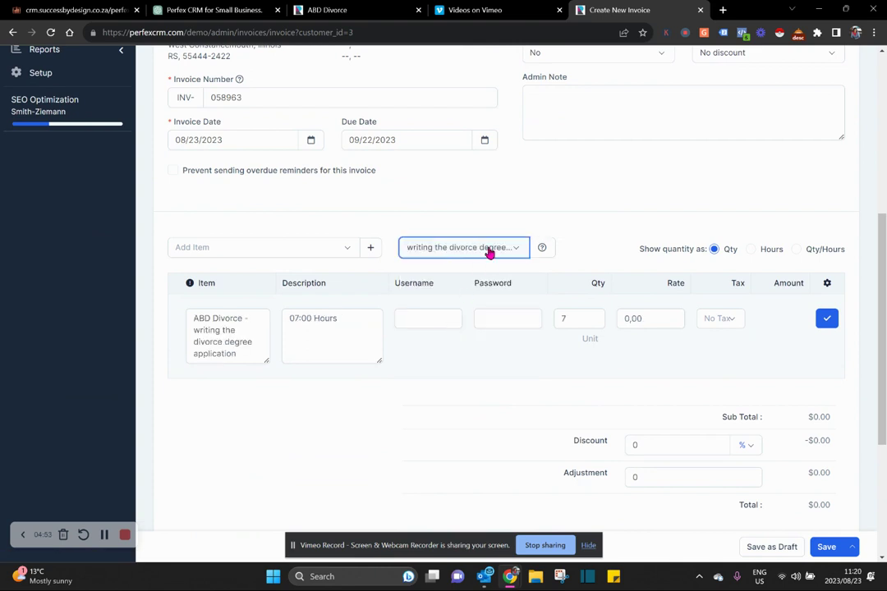
pyautogui.click(827, 320)
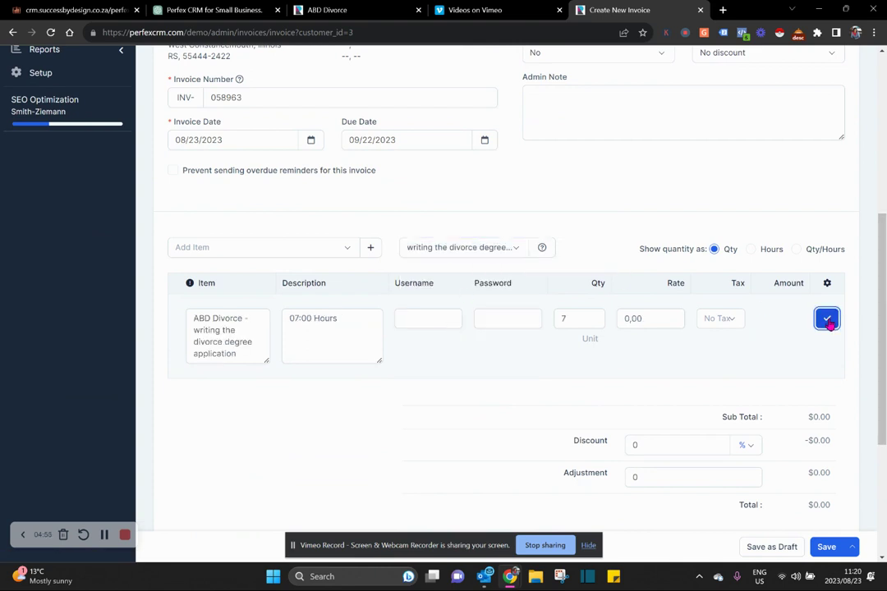
pyautogui.click(490, 254)
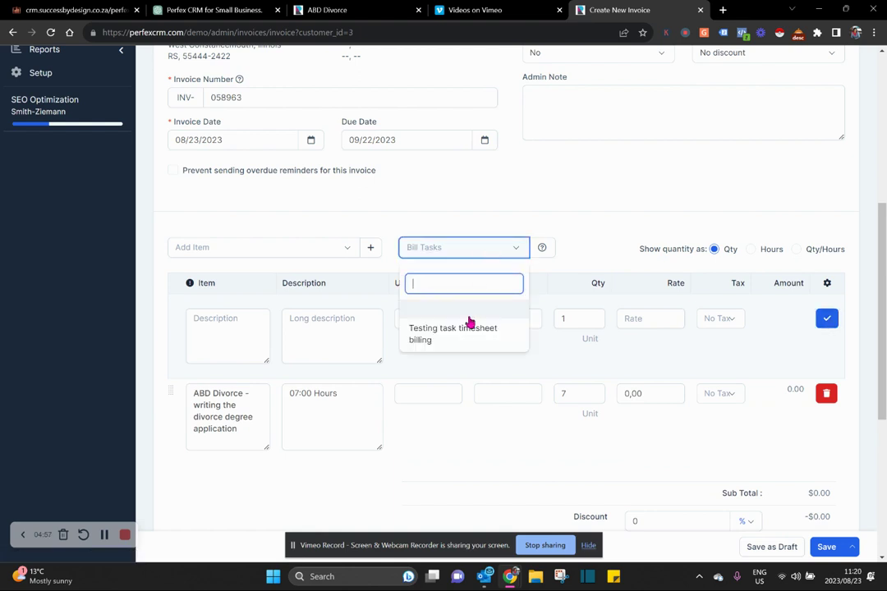
pyautogui.click(467, 338)
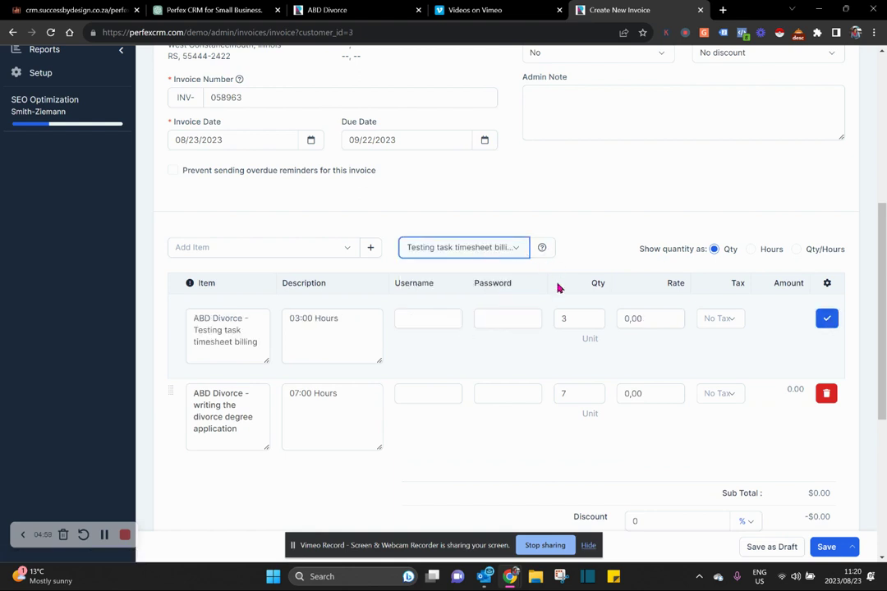
pyautogui.click(829, 321)
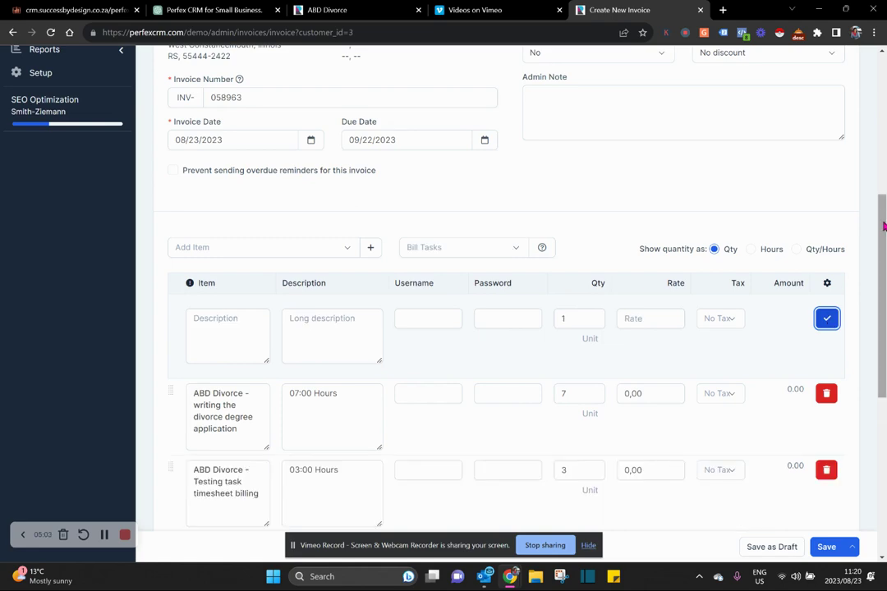
pyautogui.moveTo(884, 226); pyautogui.dragTo(884, 90)
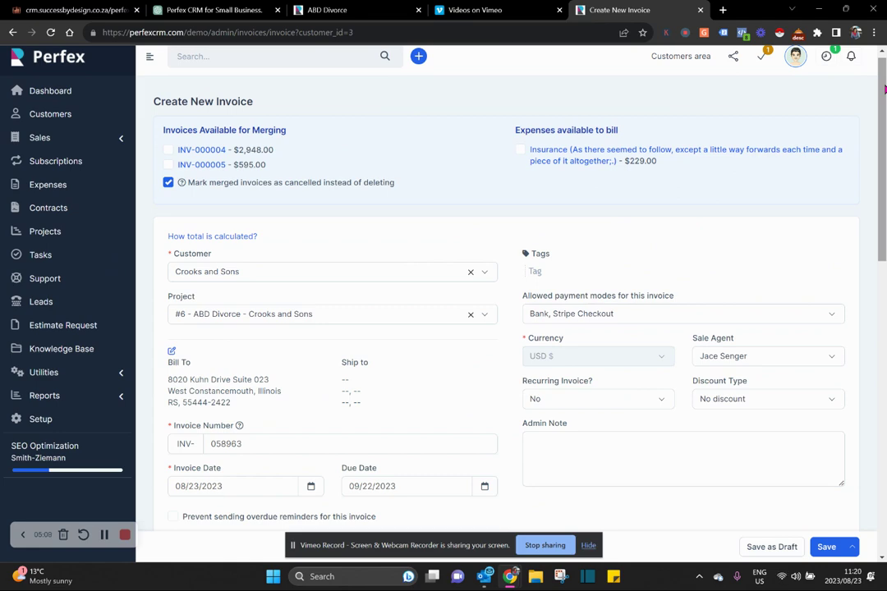
pyautogui.moveTo(884, 90); pyautogui.dragTo(884, 253)
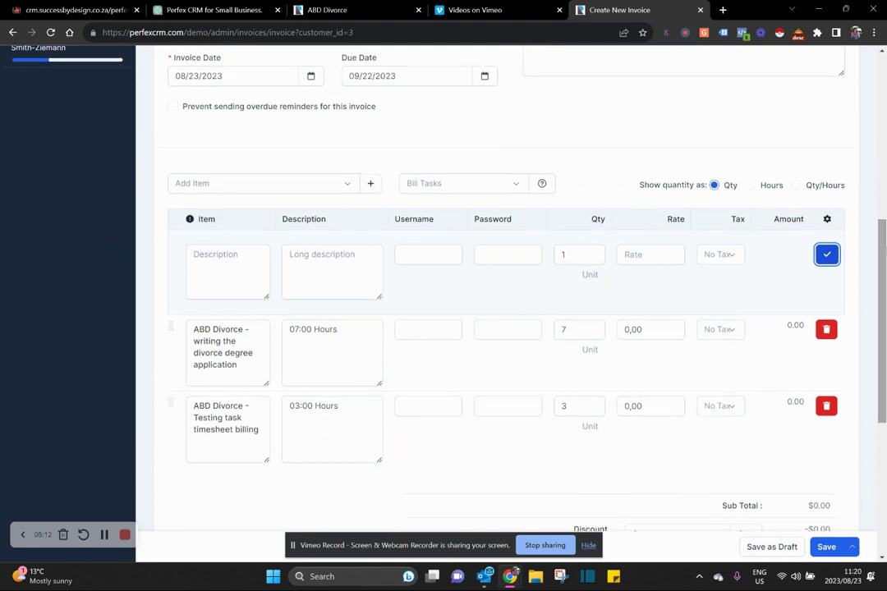
pyautogui.click(515, 190)
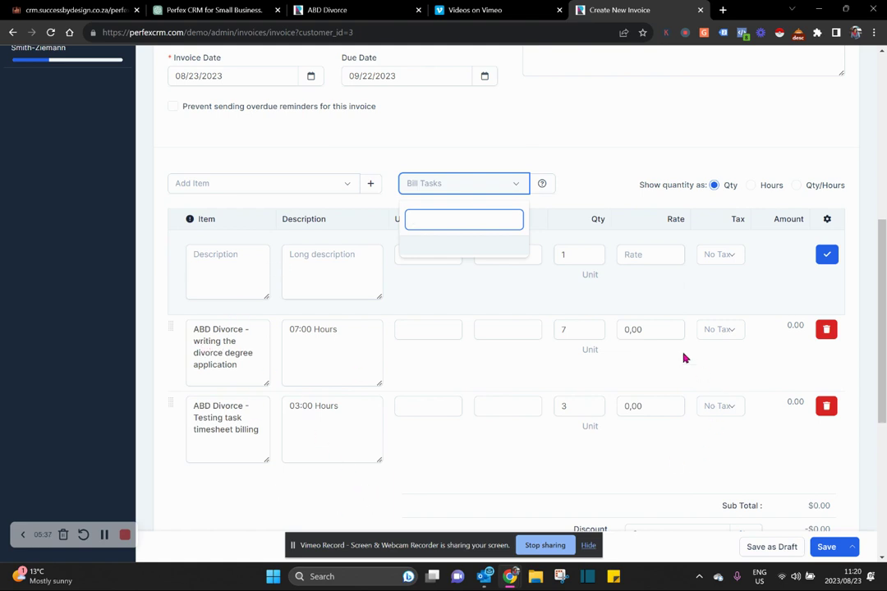
# Set hourly rates of 450 for the writing task and 500 for the testing task.
pyautogui.doubleClick(635, 329)
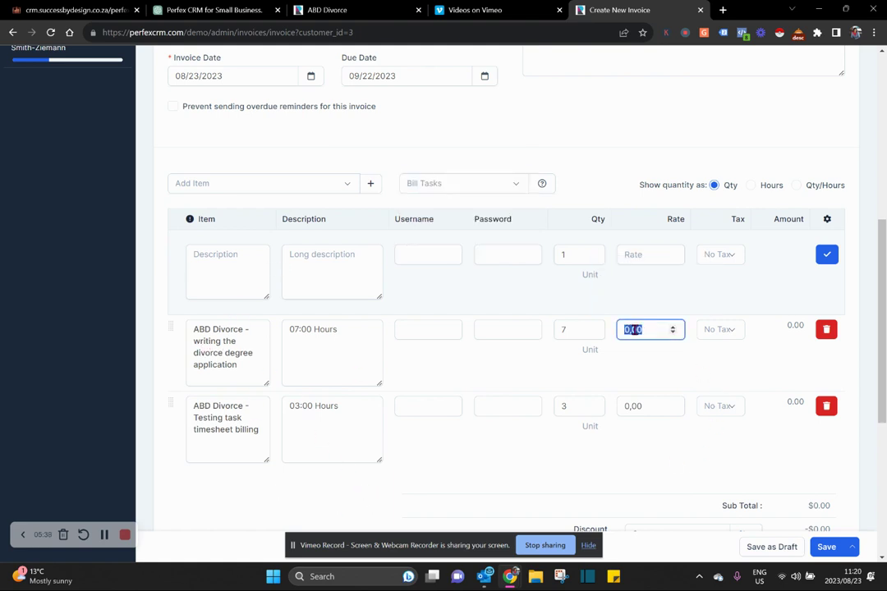
pyautogui.write('450')
pyautogui.click(750, 374)
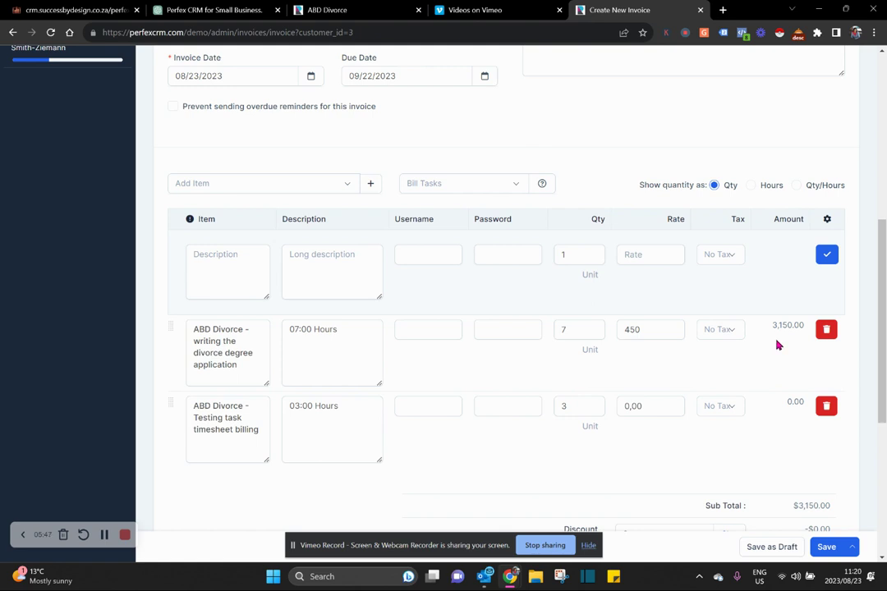
pyautogui.click(632, 407)
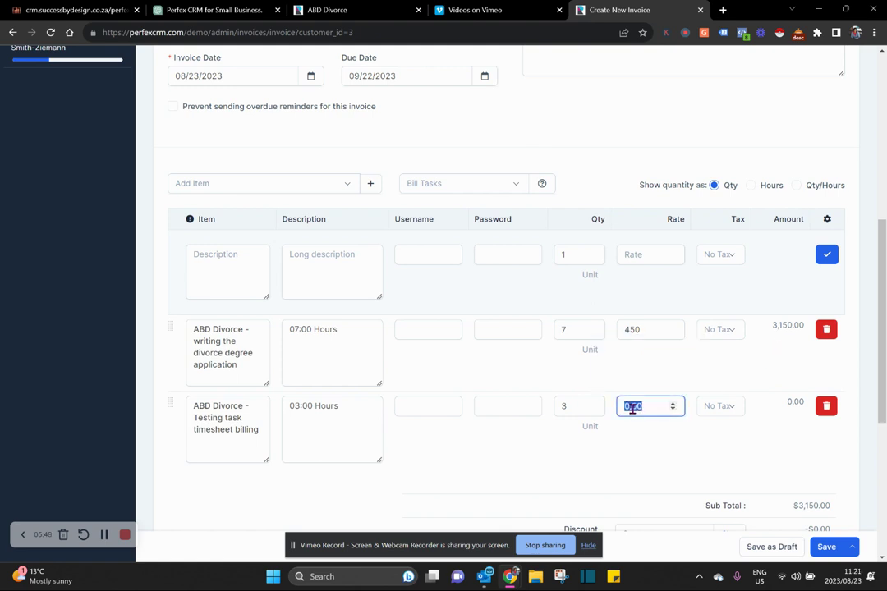
pyautogui.write('5')
pyautogui.click(792, 449)
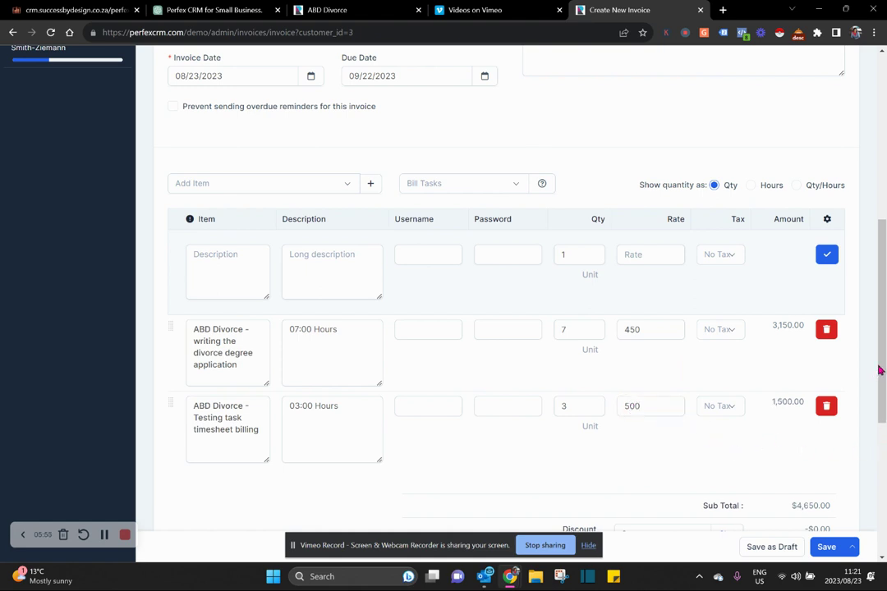
pyautogui.moveTo(879, 371); pyautogui.dragTo(884, 423)
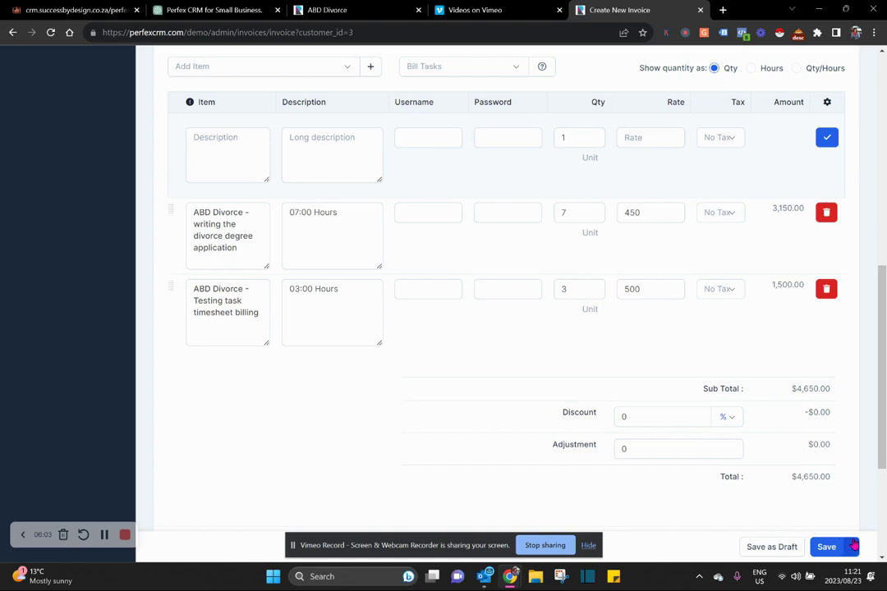
pyautogui.click(854, 546)
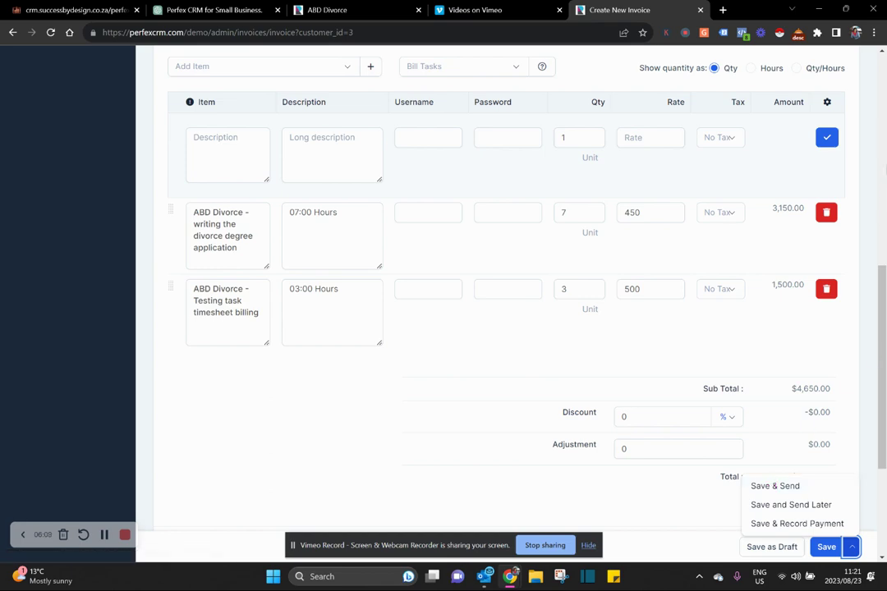
pyautogui.scroll(5, 885, 161)
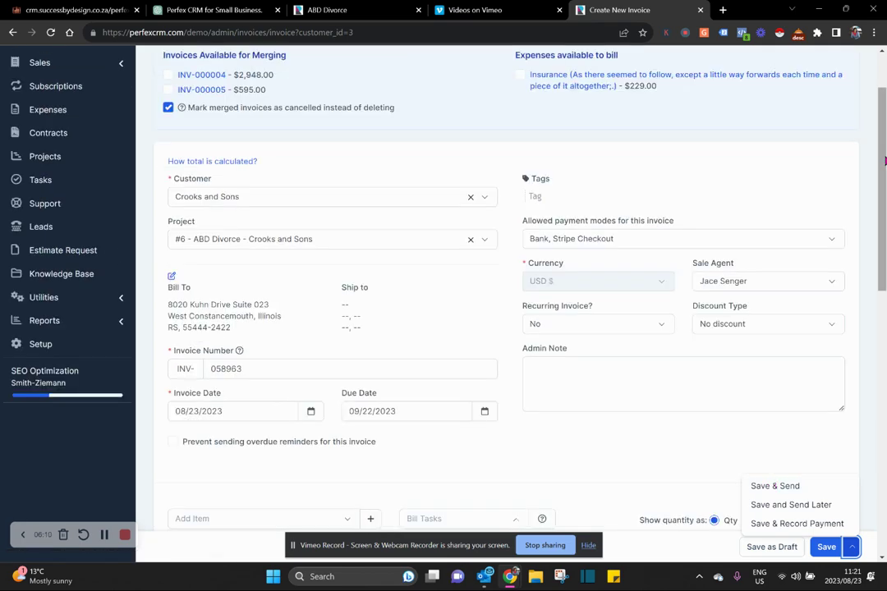
pyautogui.click(813, 490)
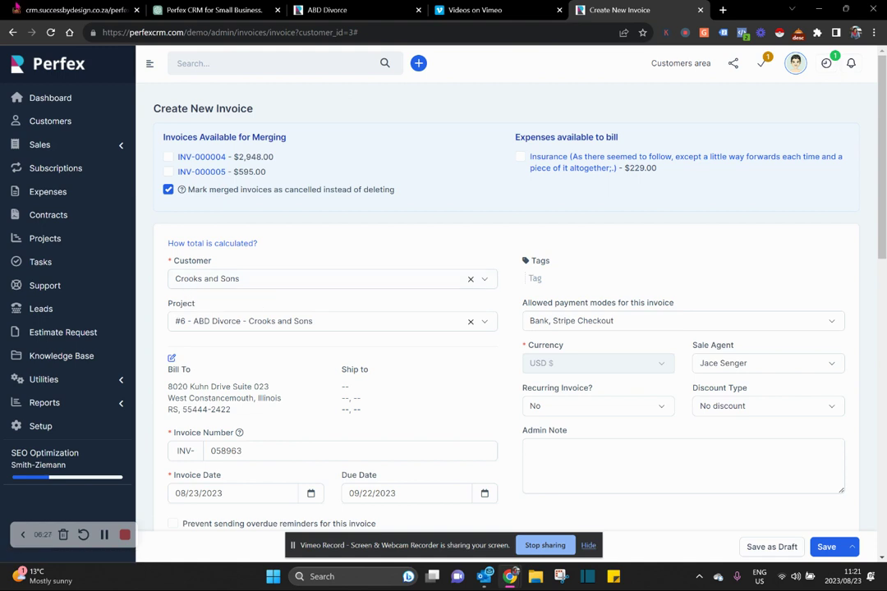
pyautogui.click(12, 33)
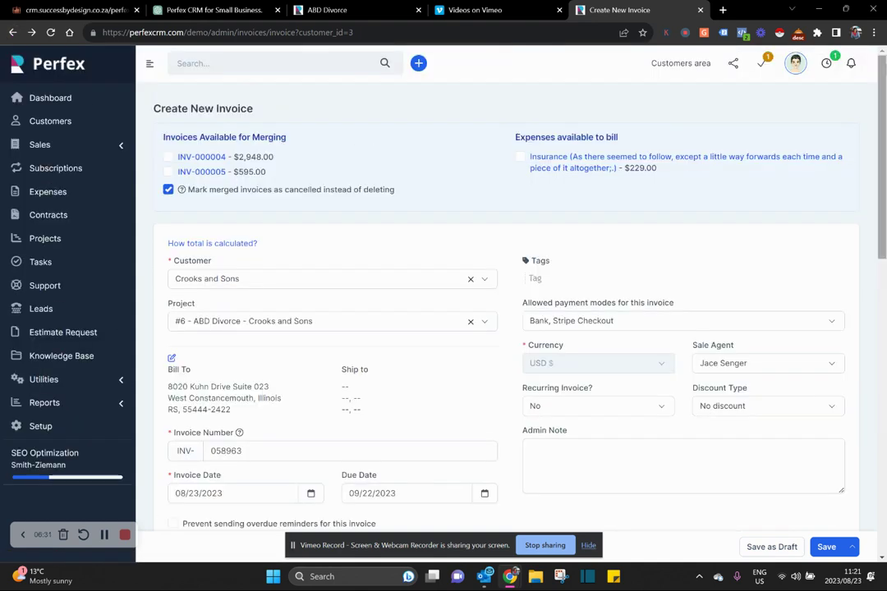
pyautogui.click(73, 122)
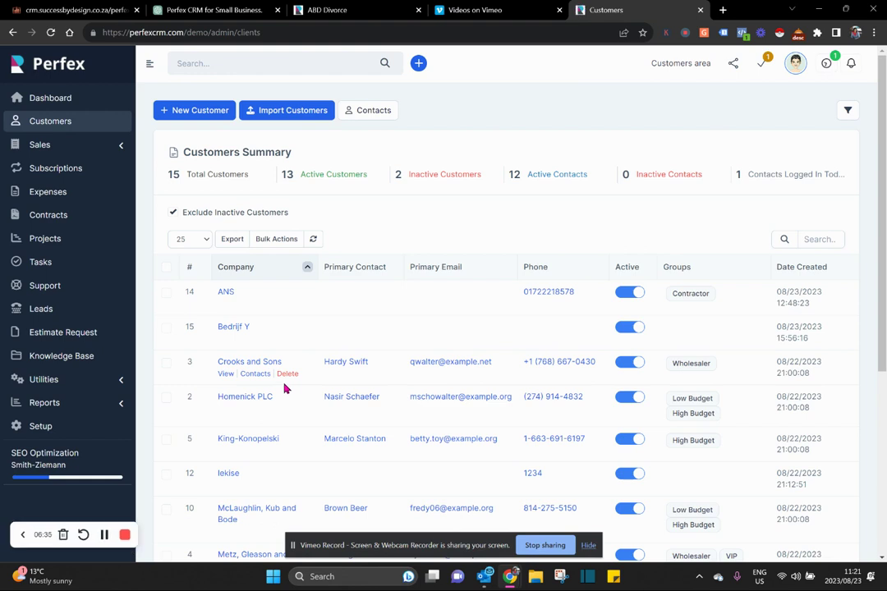
# Open the Crooks and Sons customer record and view its Tasks section.
pyautogui.click(242, 365)
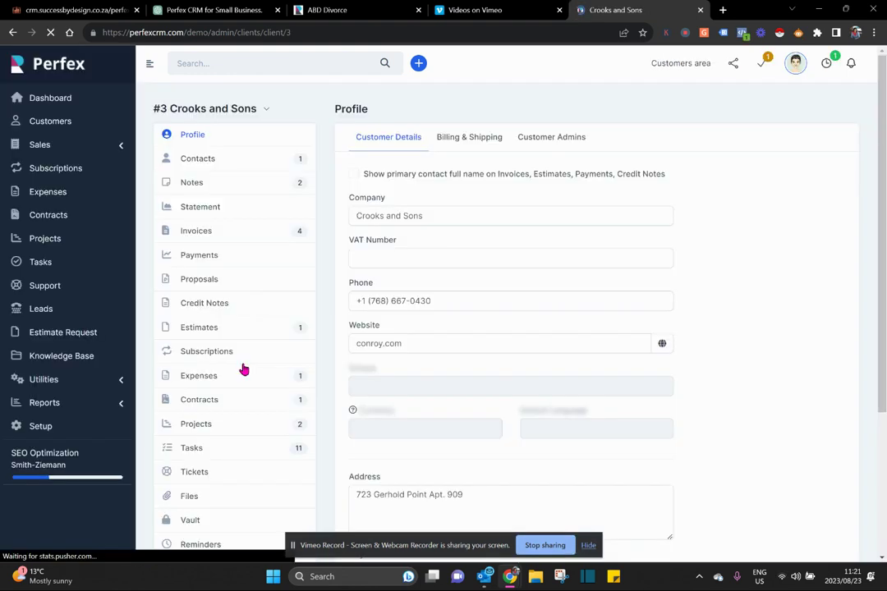
pyautogui.click(228, 452)
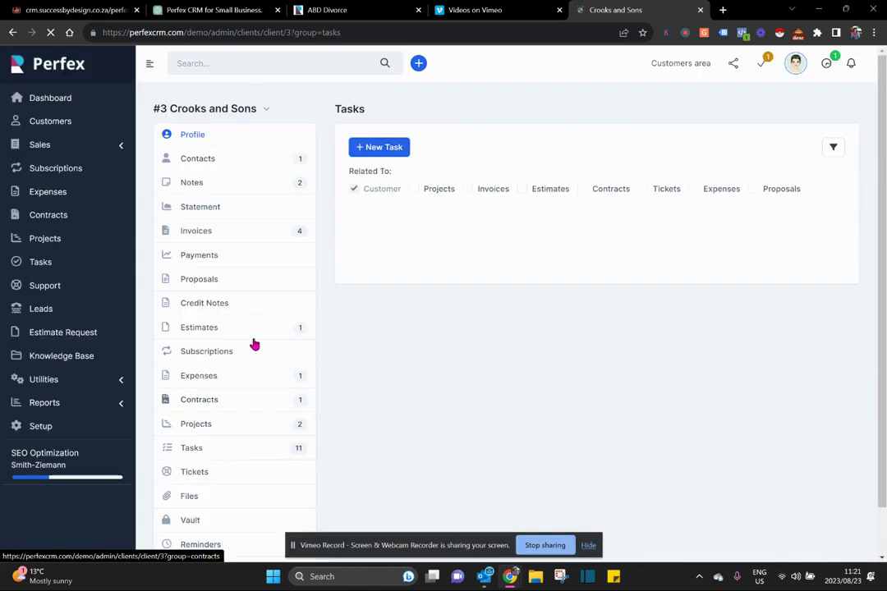